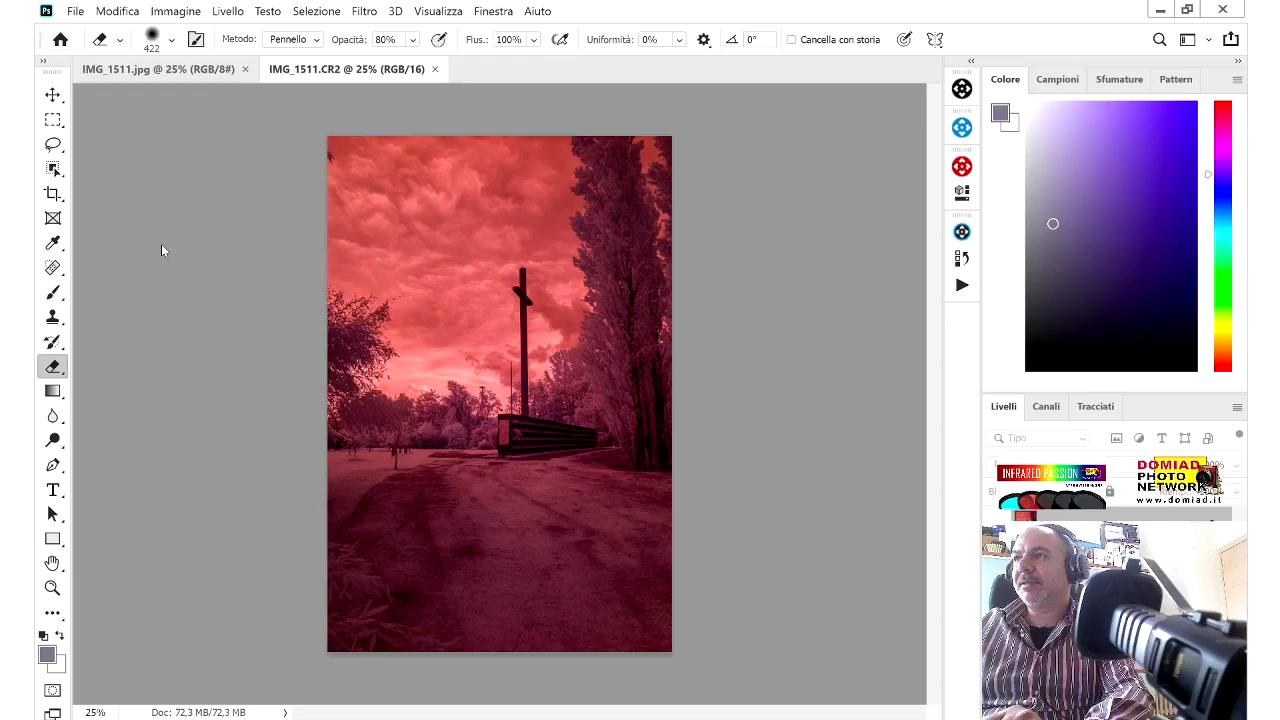
Compare the edited IMG_1511.jpg with the unprocessed IMG_1511.CR2, ending on the CR2 version
click(199, 79)
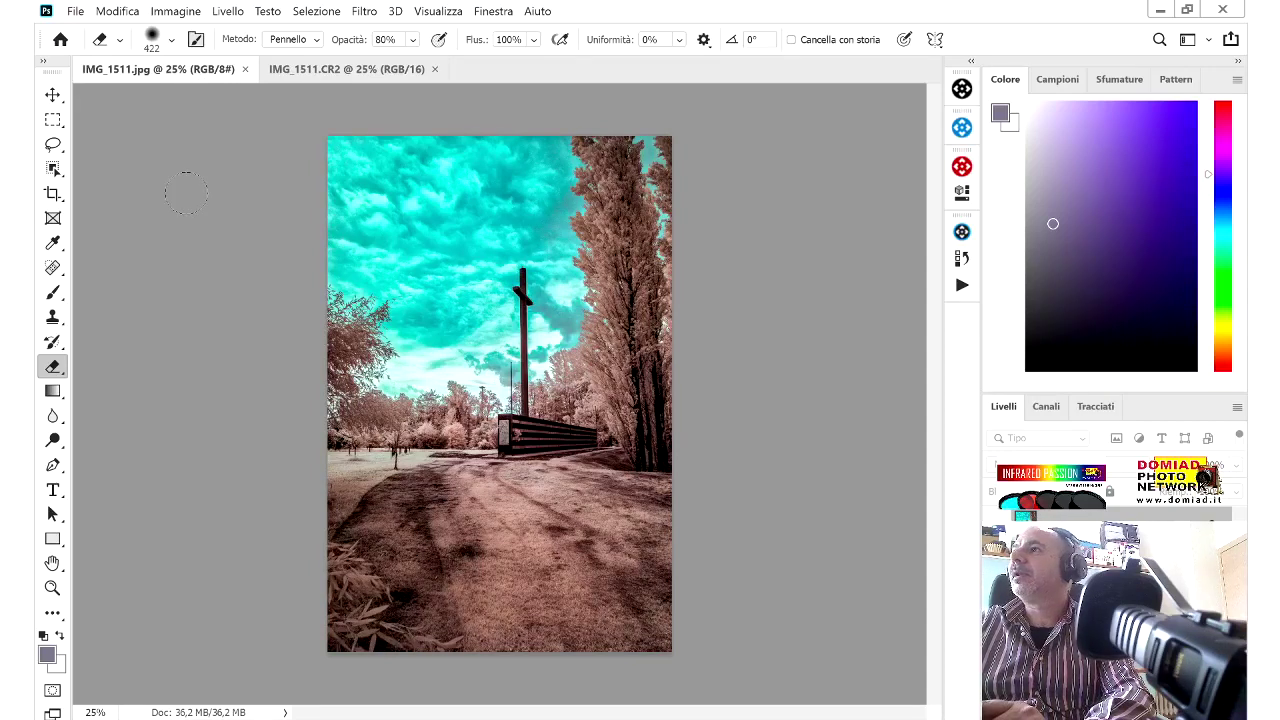
click(307, 78)
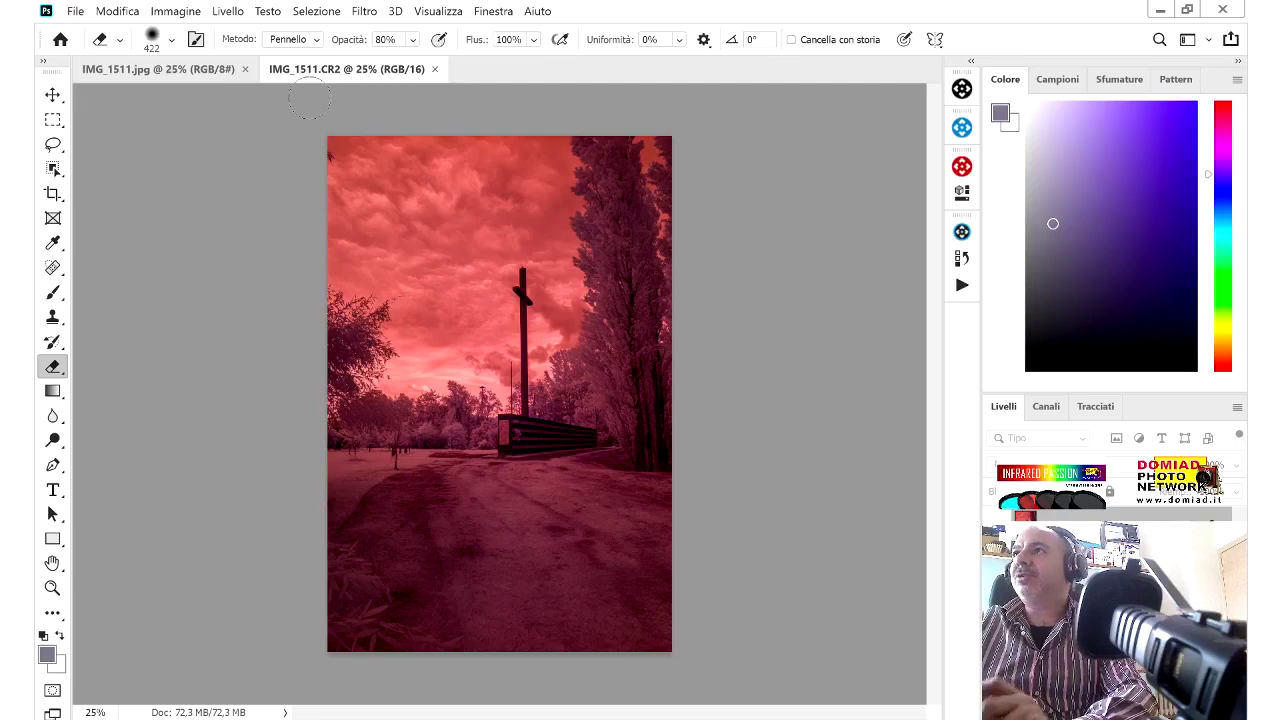
click(197, 76)
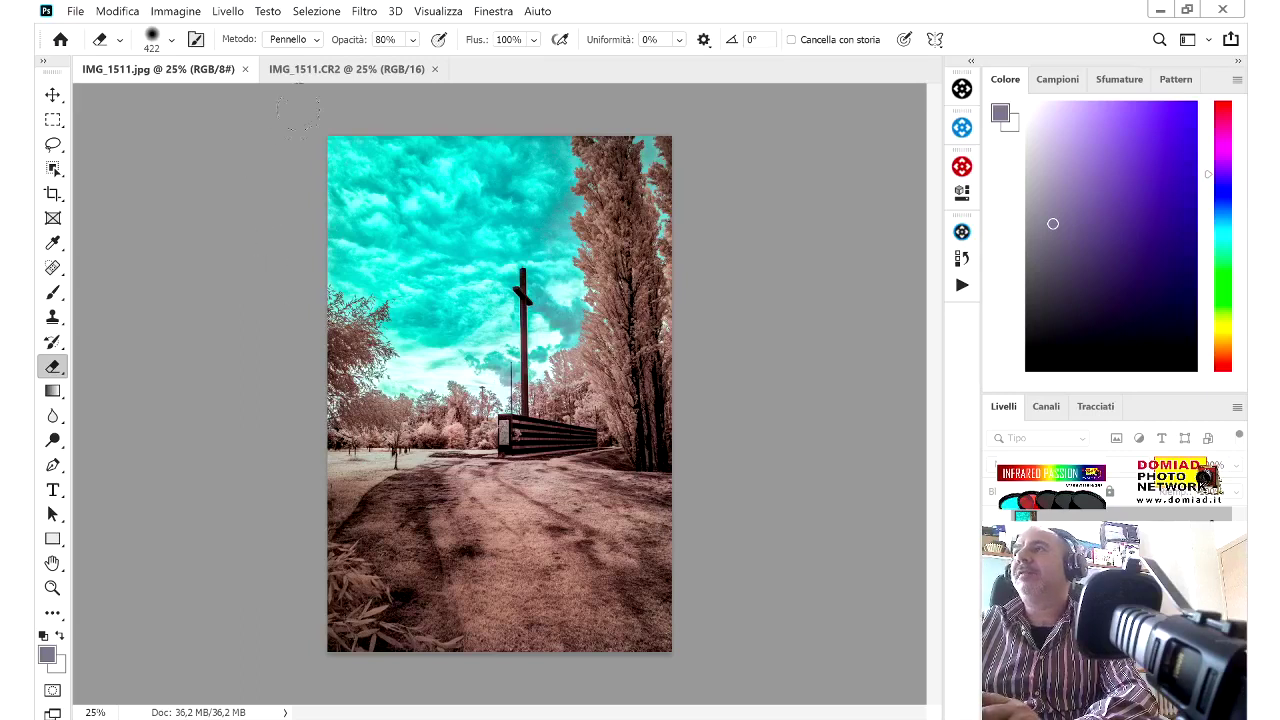
click(315, 70)
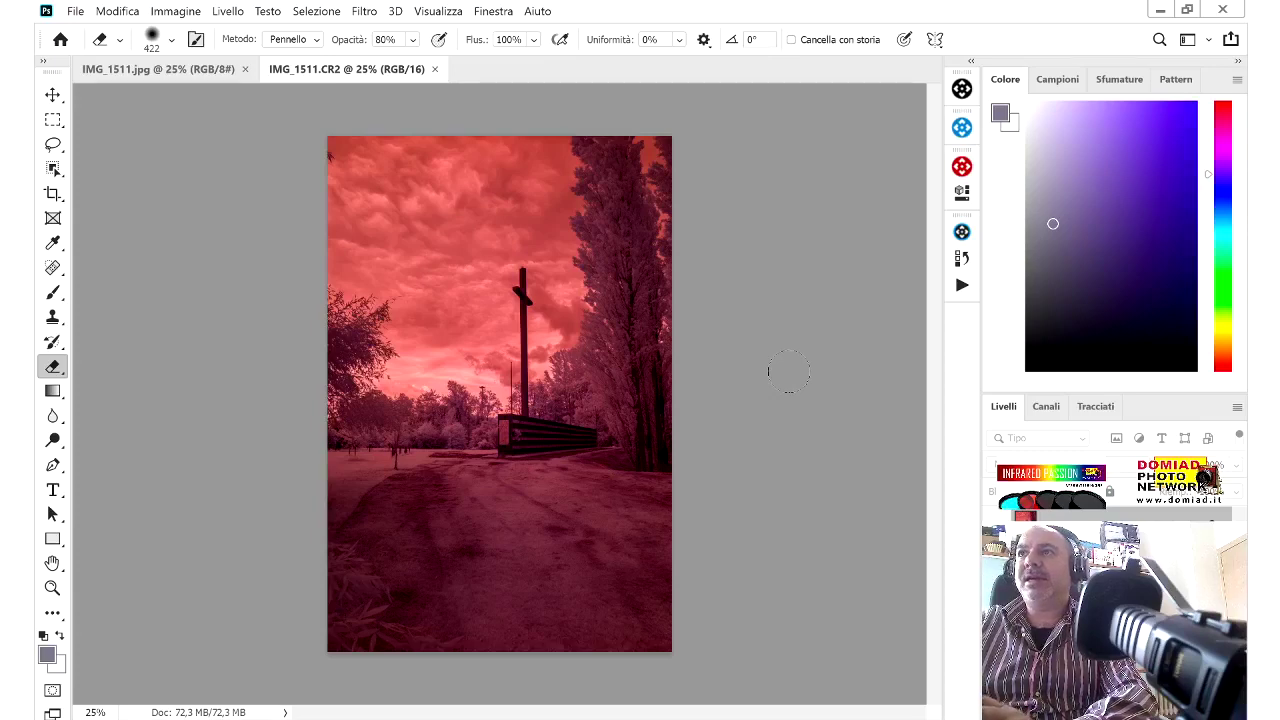
Run the Channel Swap and Only Blue Color action from the False Colors from Kolari Vision set on IMG_1511.CR2
click(961, 285)
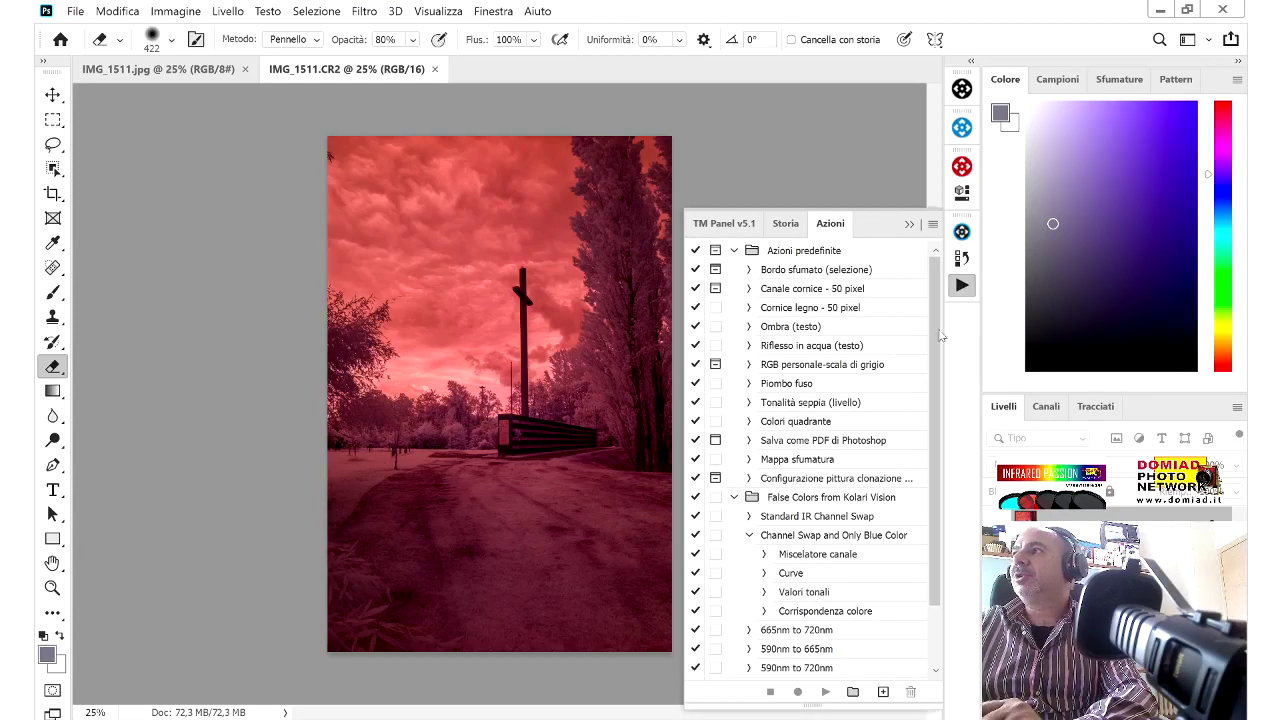
click(825, 536)
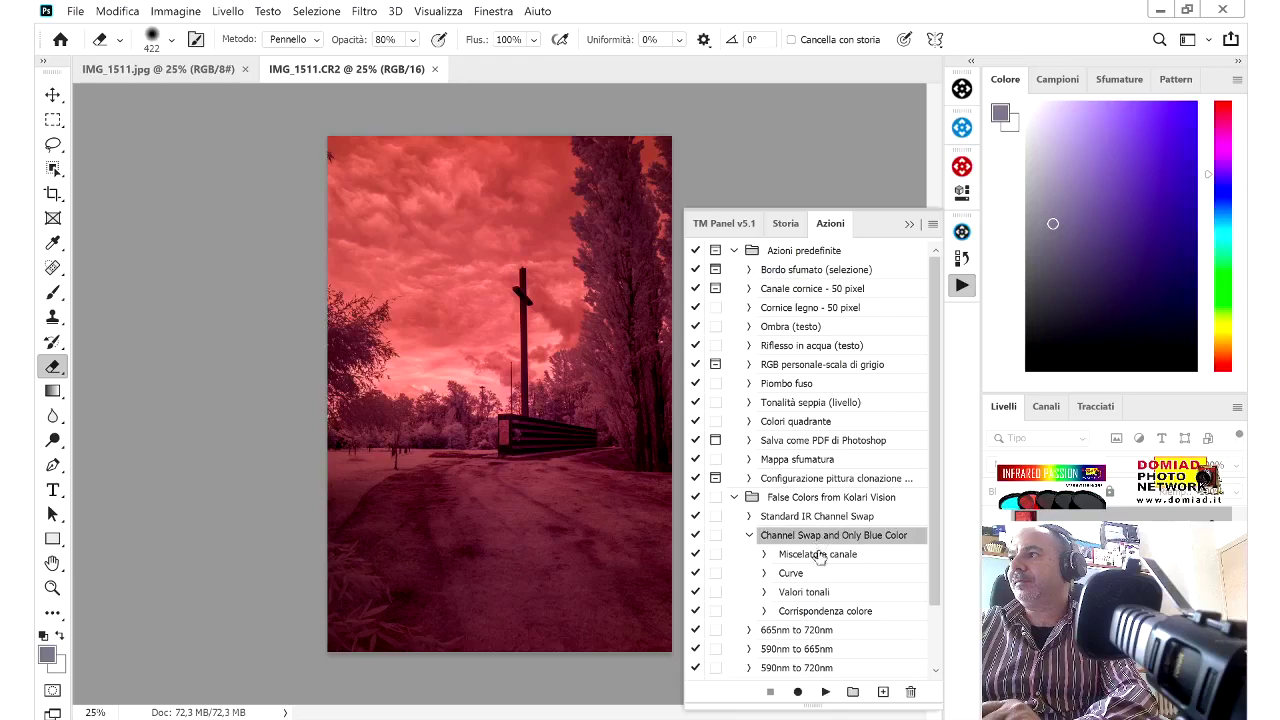
click(825, 691)
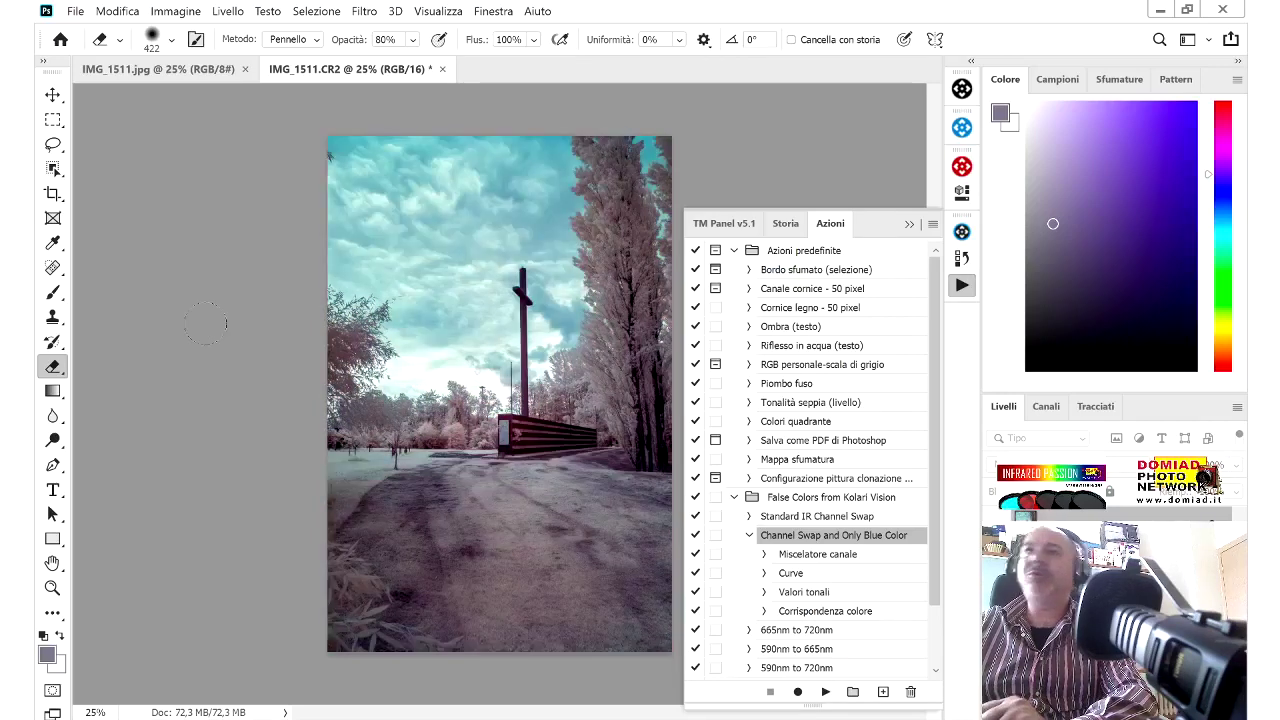
click(909, 223)
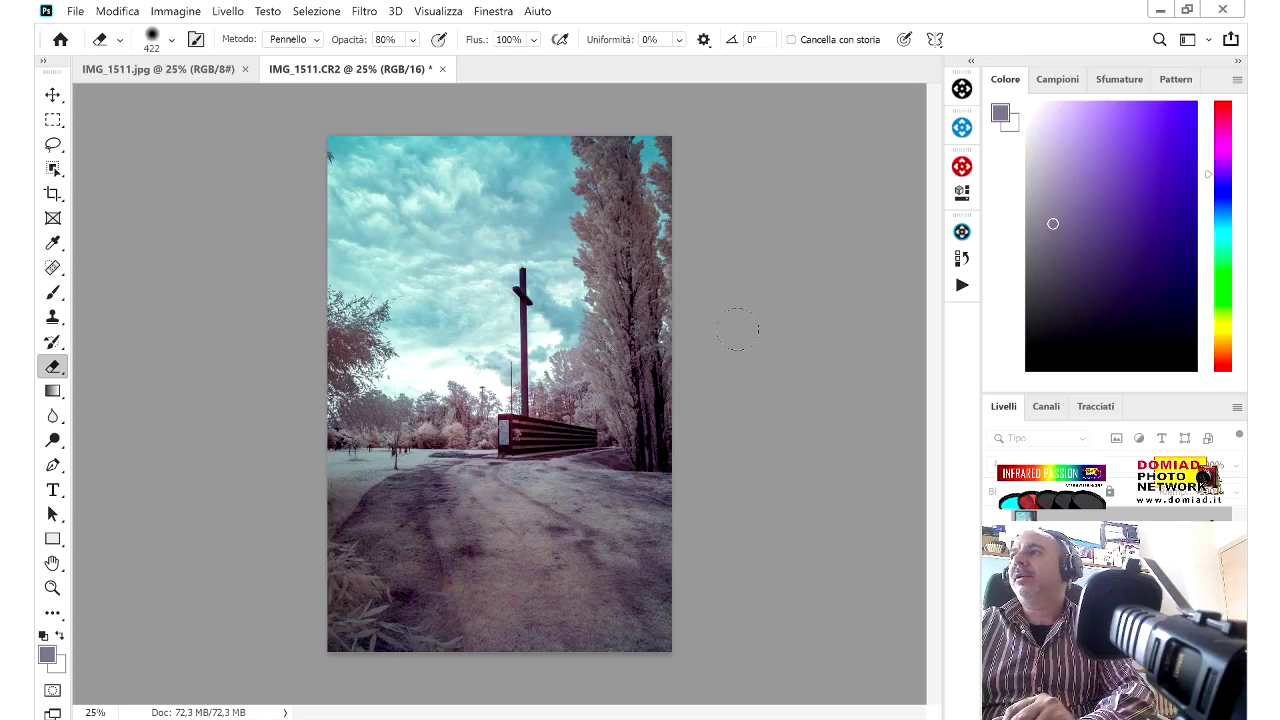
click(960, 286)
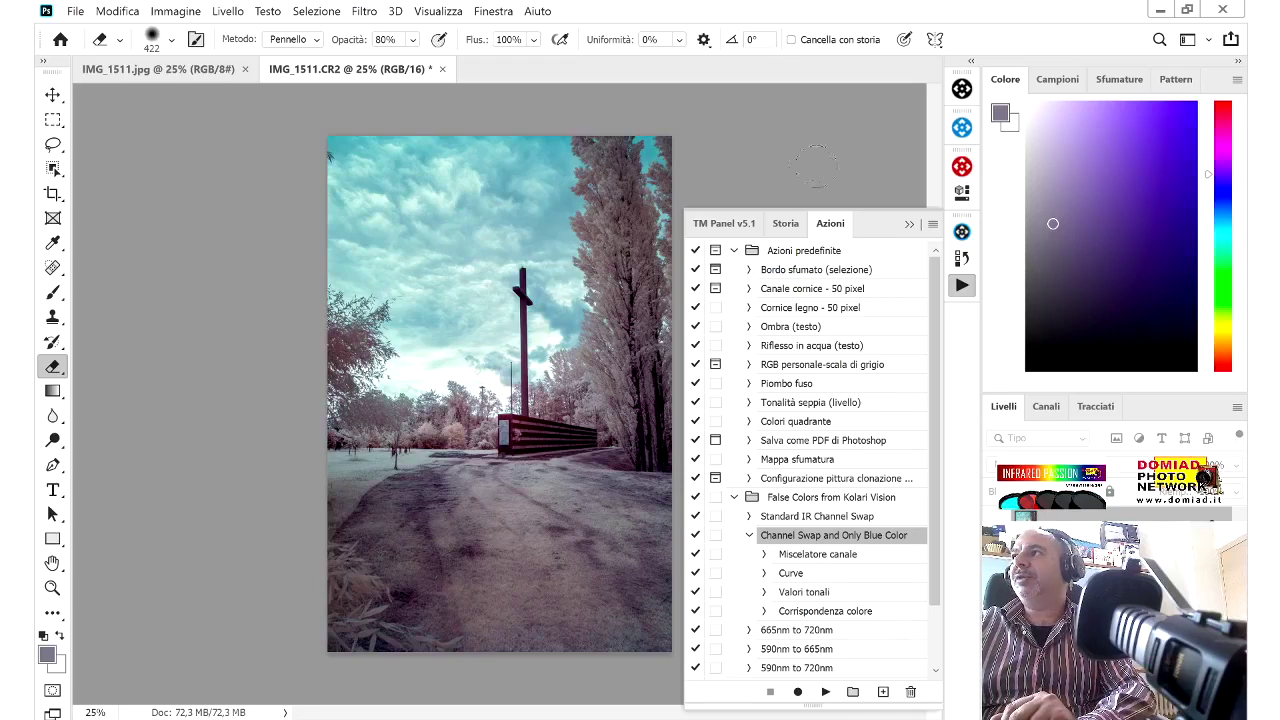
click(909, 223)
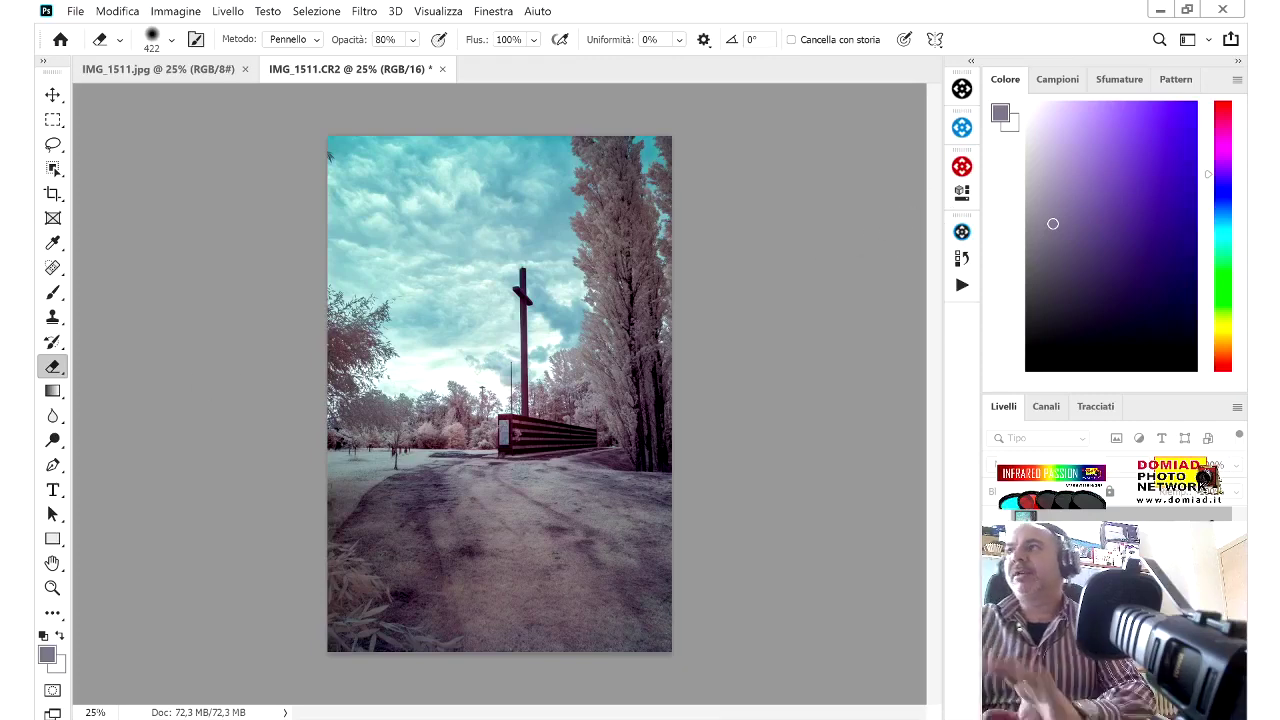
Compare the false colors of the CR2 photo with IMG_1511.jpg, ending on the CR2 version
click(164, 77)
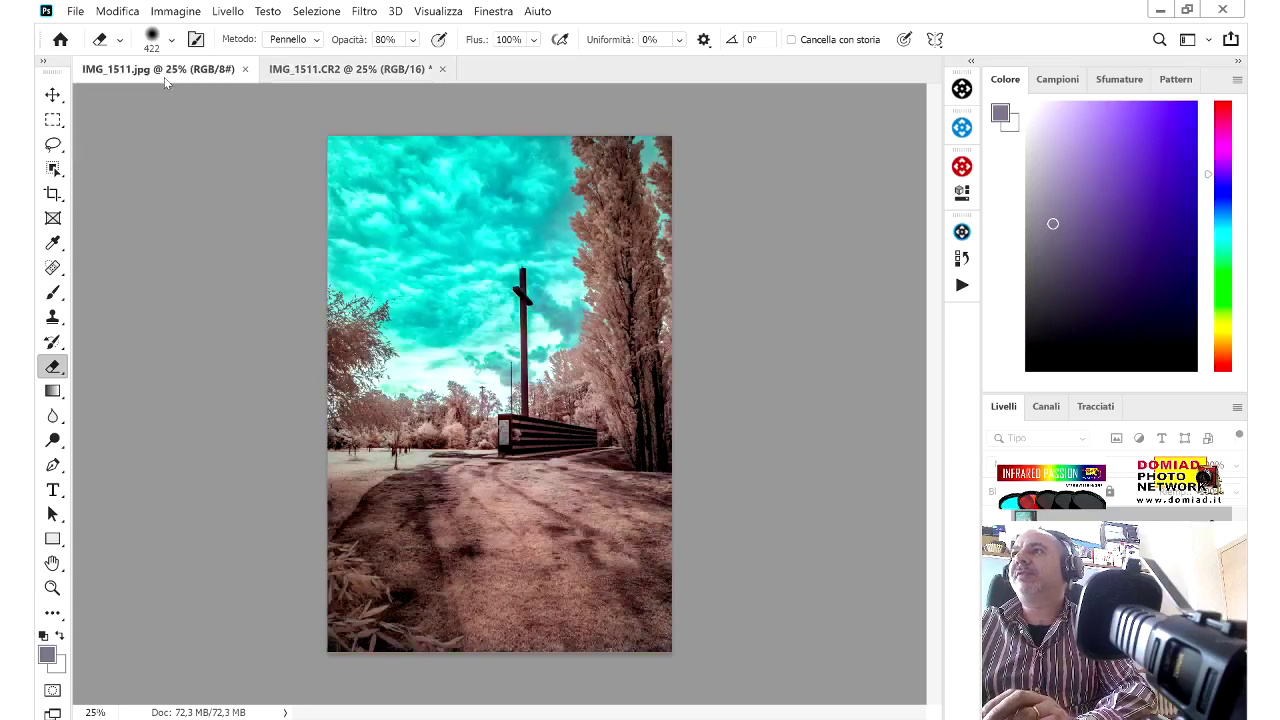
click(300, 72)
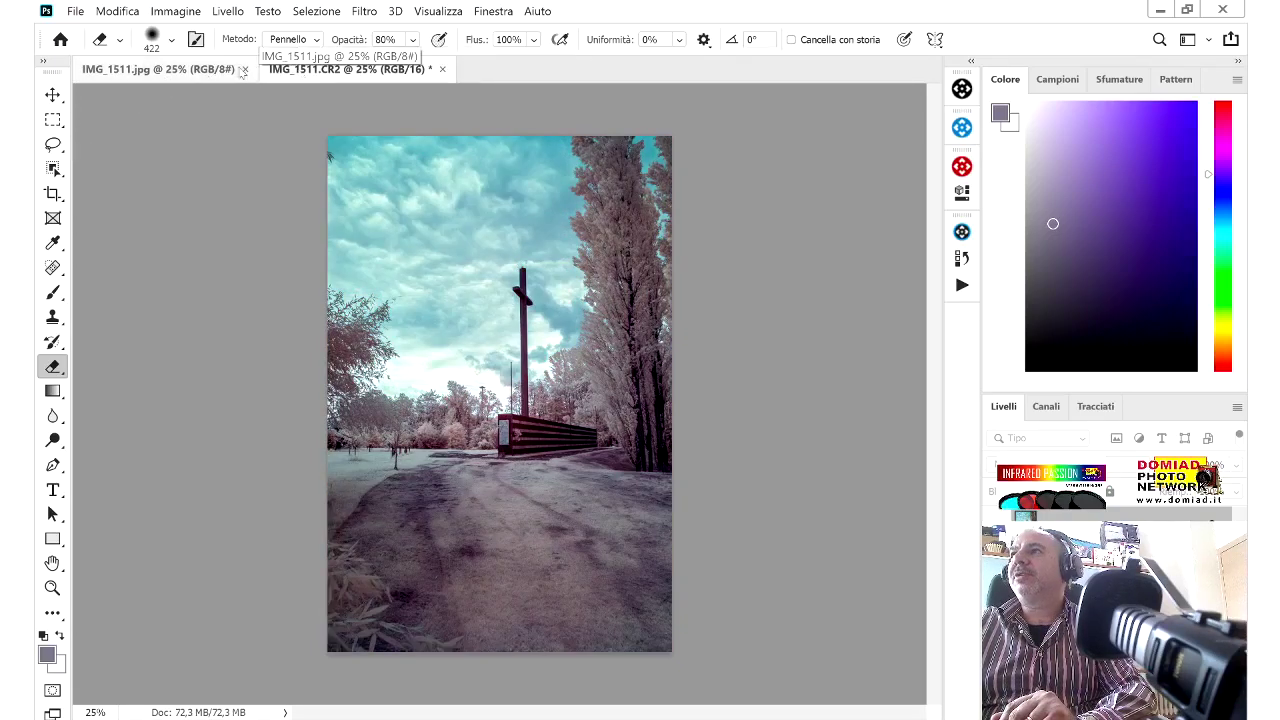
click(155, 68)
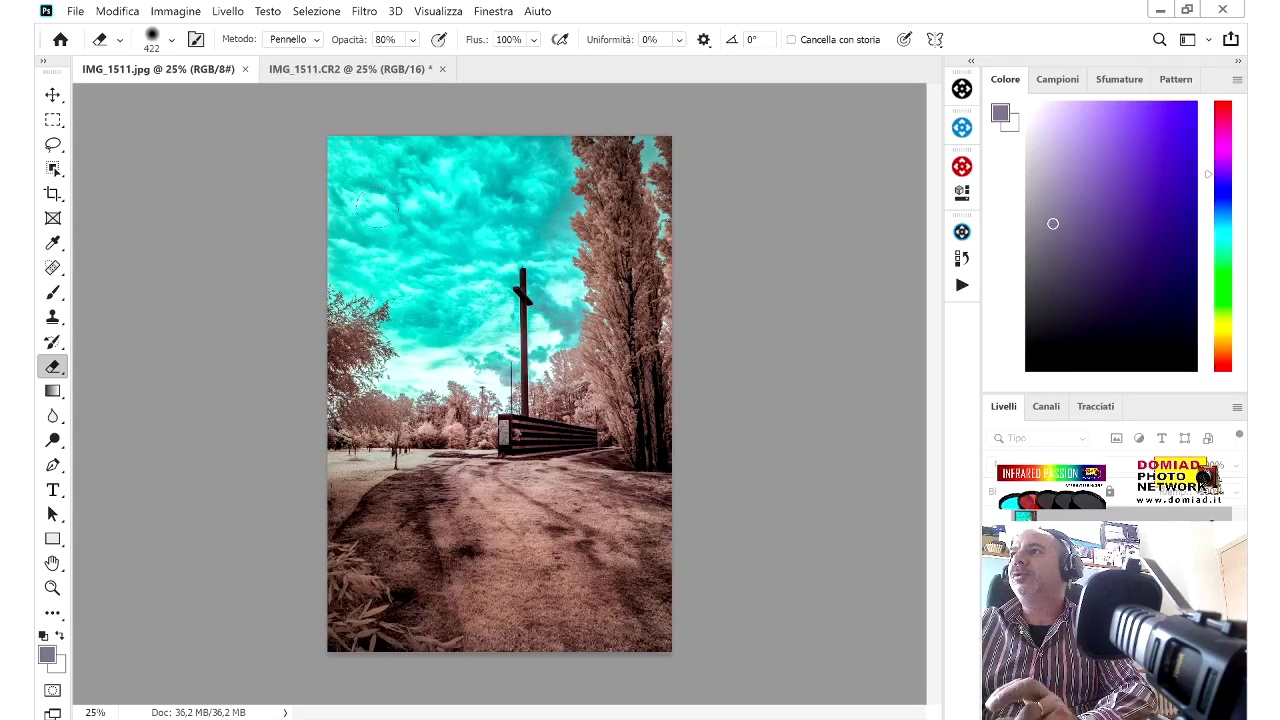
click(362, 73)
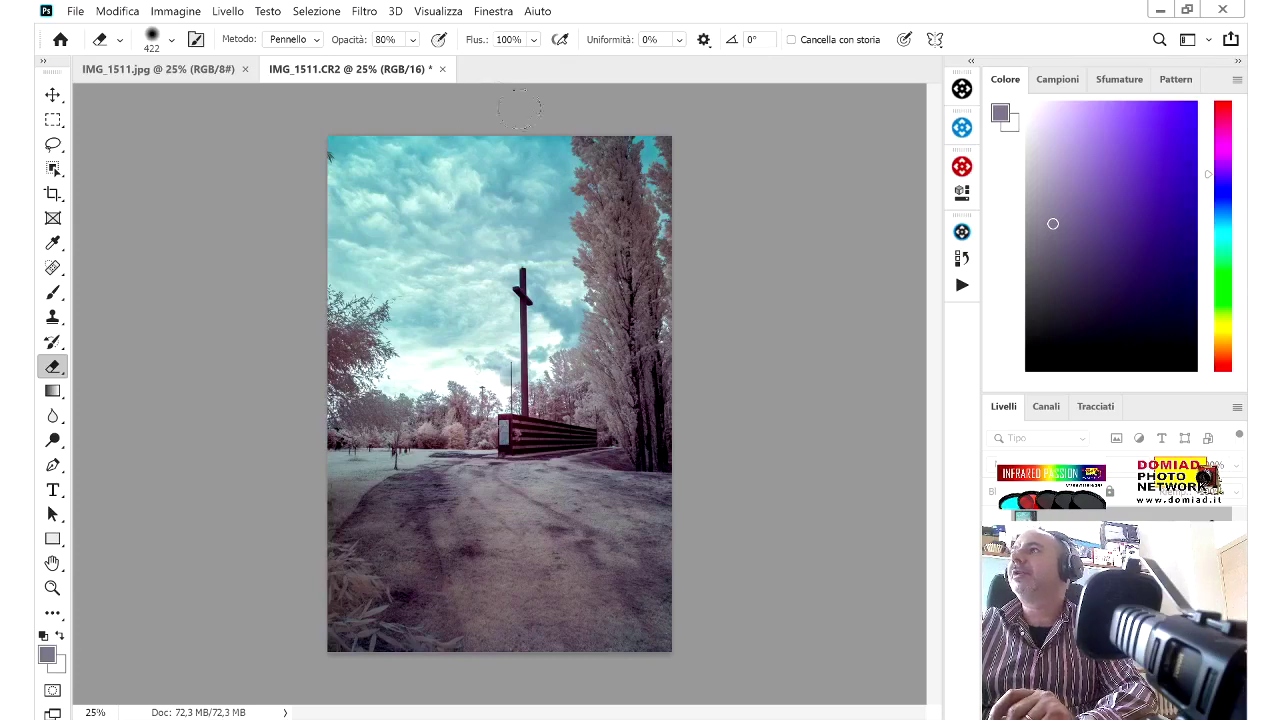
Open the channel-swapped CR2 photo in the Camera Raw filter and turn off the highlight clipping warning
click(366, 13)
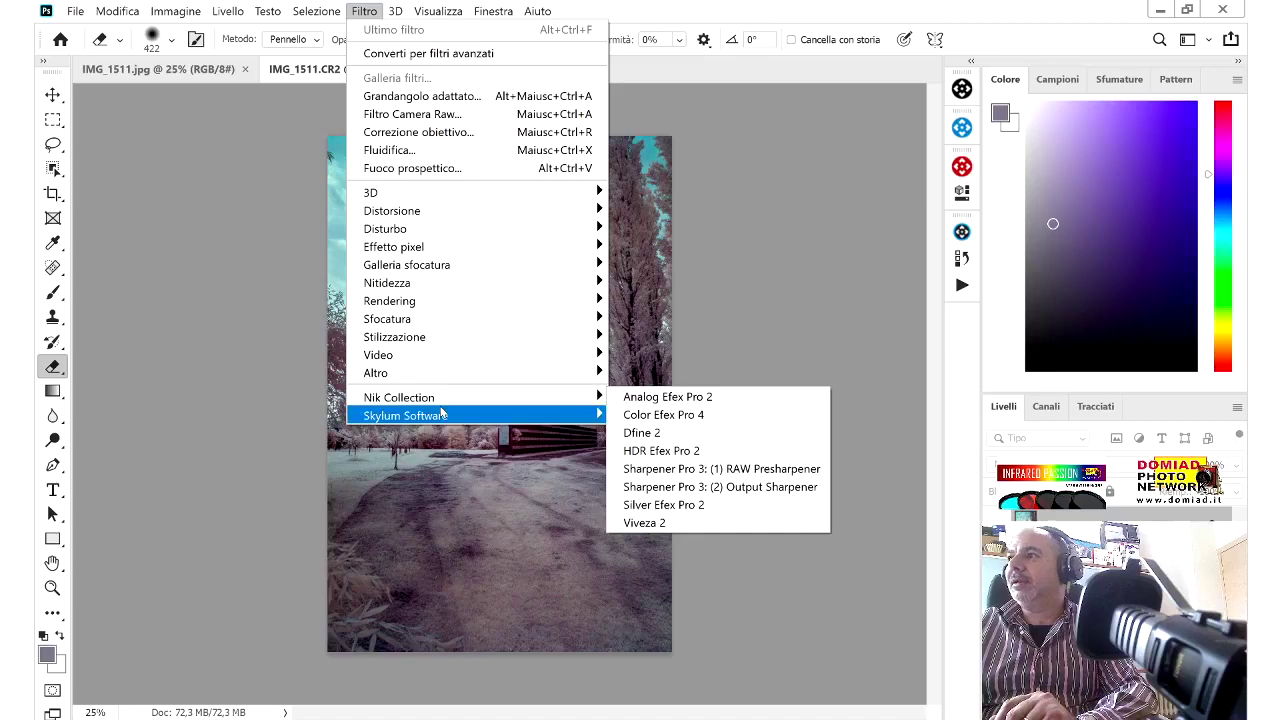
mouse_move(455, 407)
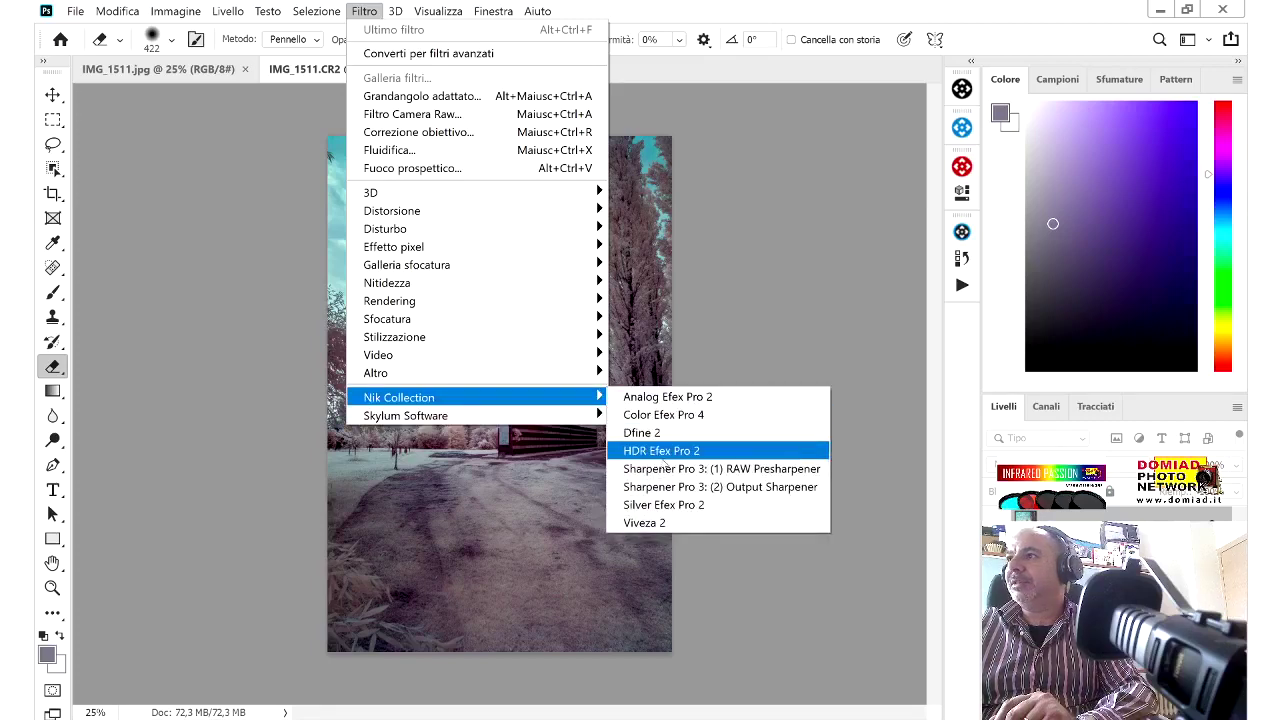
click(364, 11)
click(364, 11)
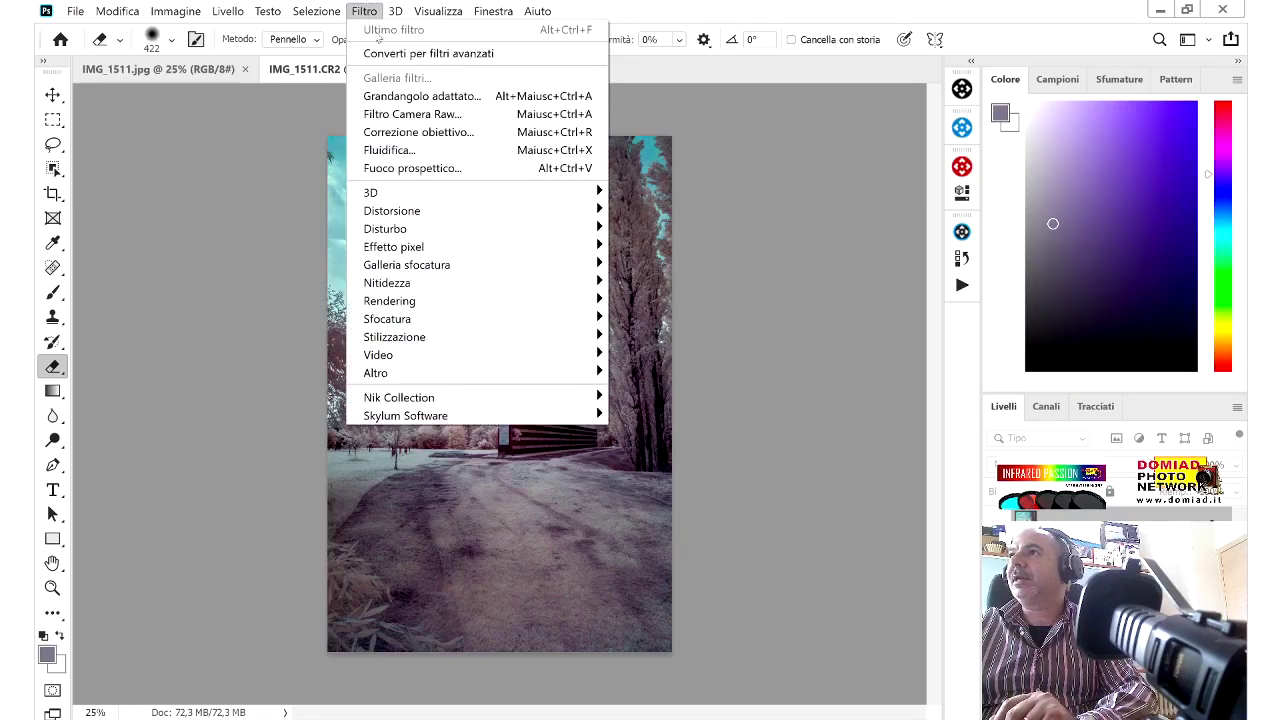
click(401, 114)
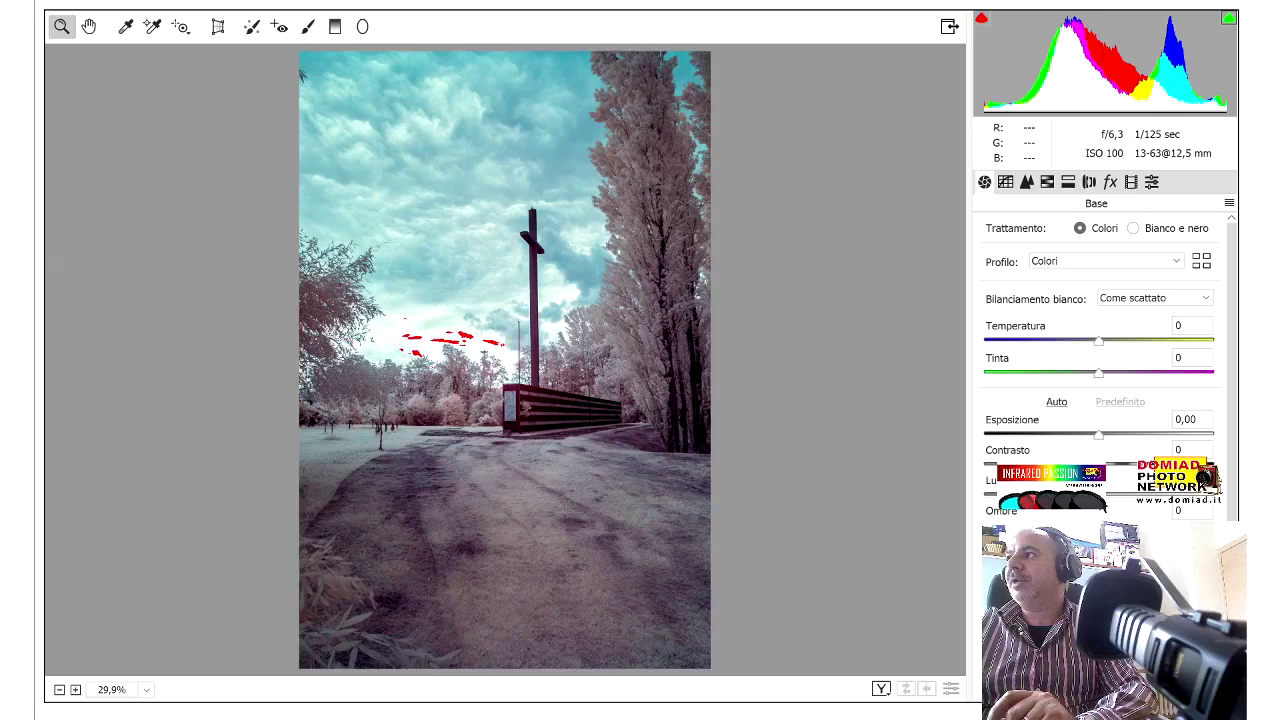
key(o)
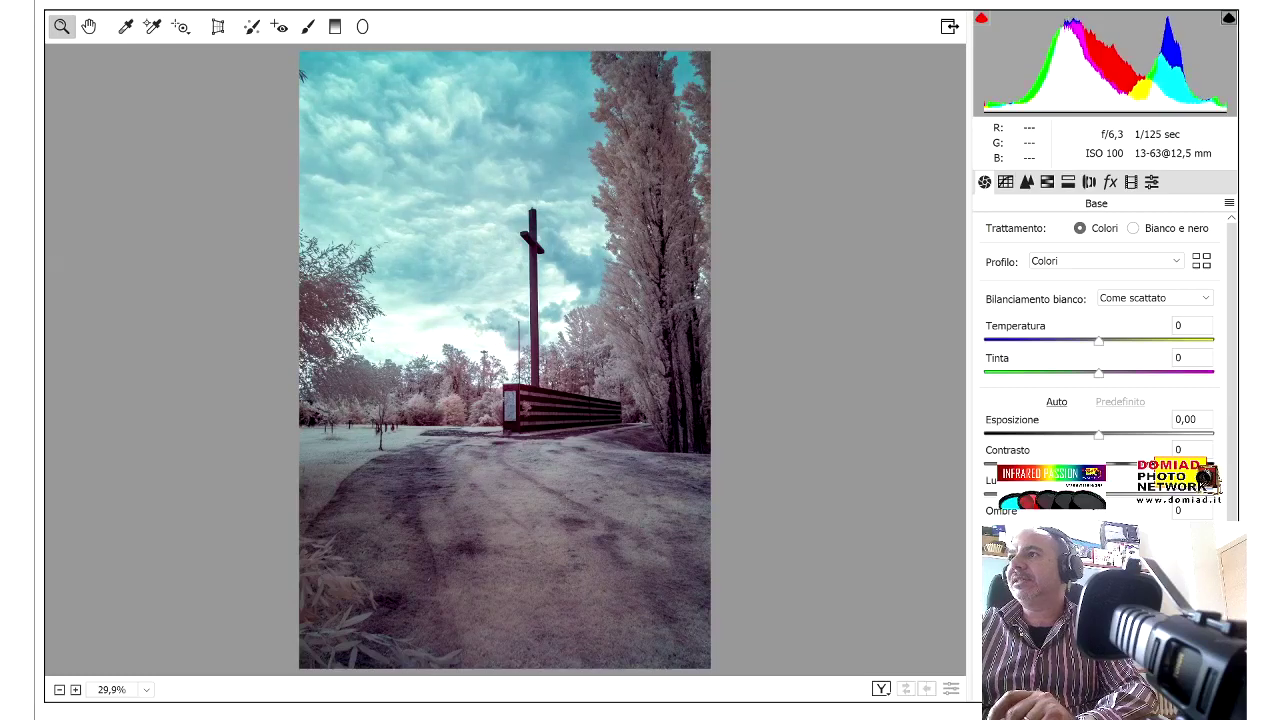
Lower the highlights (Luci) to -13 and slightly beyond, and apply the Camera Raw adjustments
drag(1099, 494, 1085, 494)
scroll(1080, 516, down, 2)
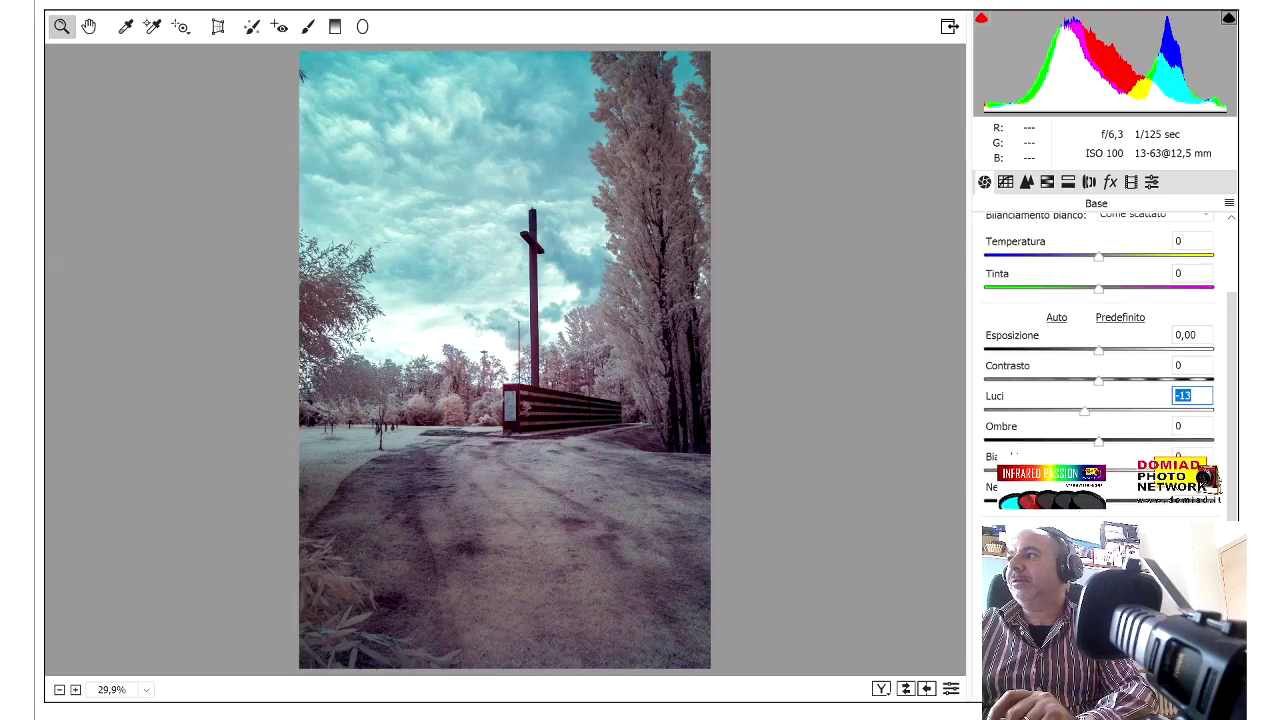
key(Return)
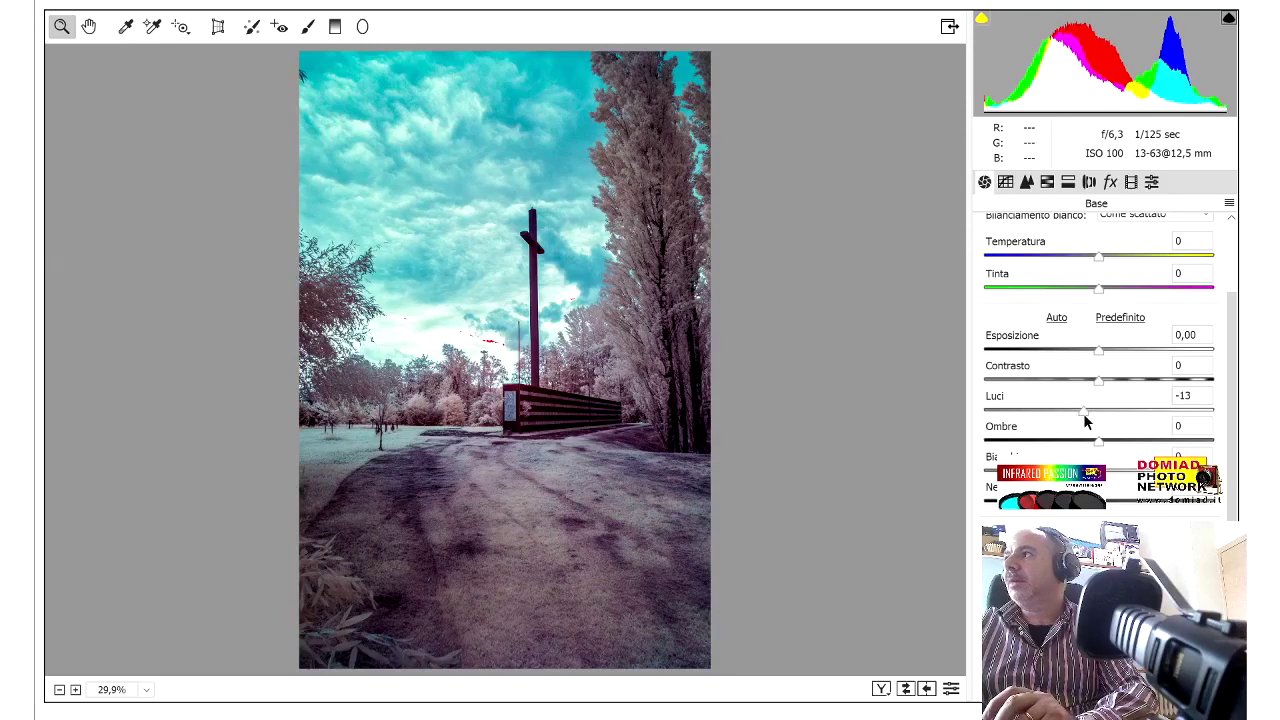
drag(1083, 421, 1079, 420)
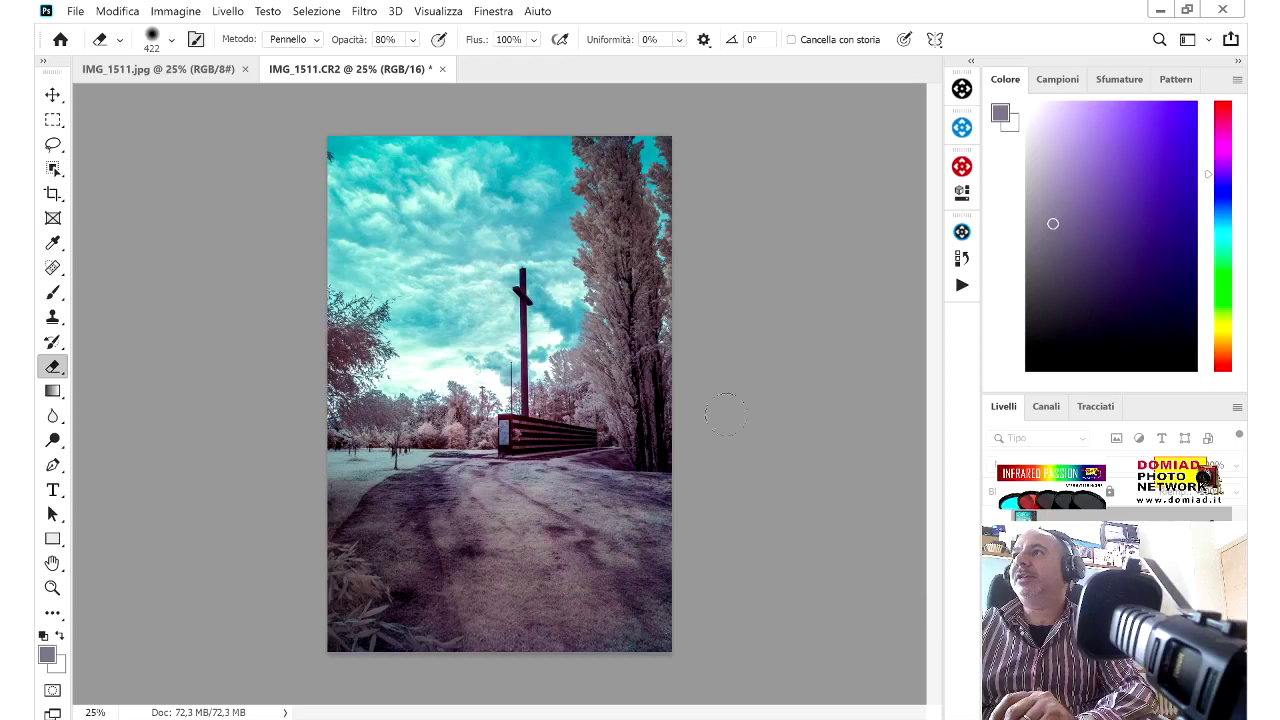
Compare the sky and foliage tones of the Camera Raw-adjusted CR2 photo with IMG_1511.jpg
click(190, 74)
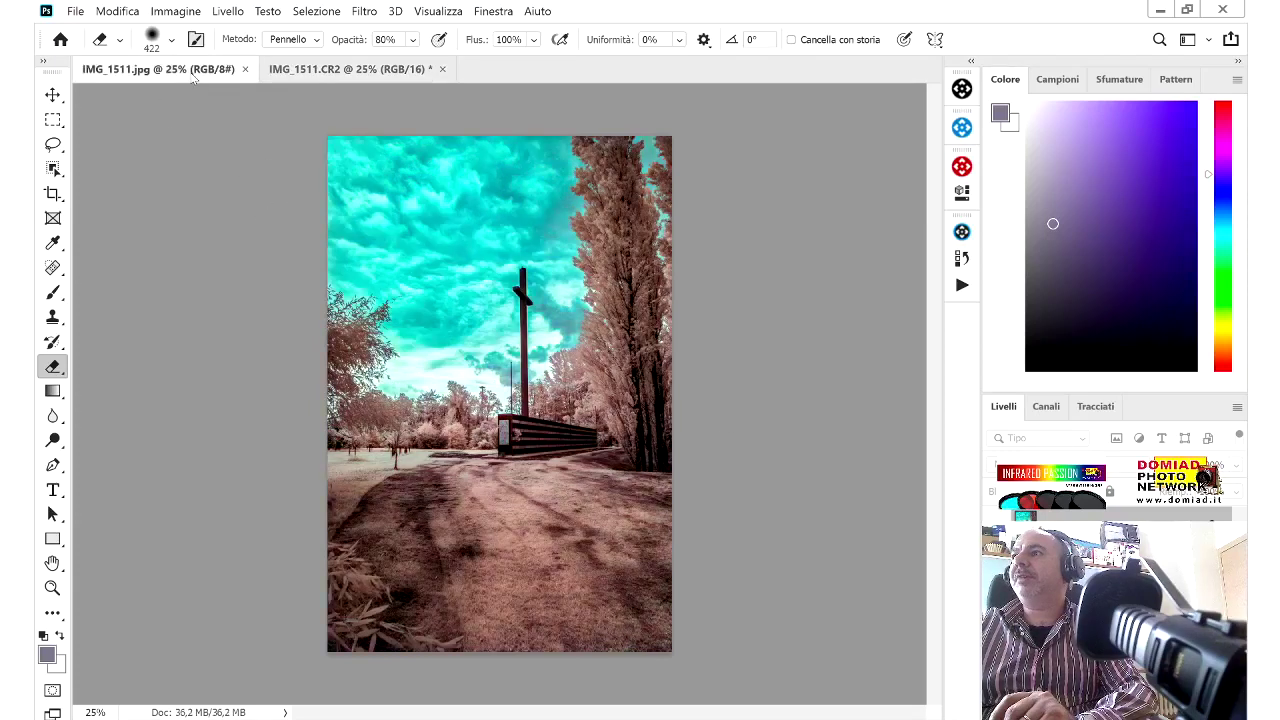
click(339, 82)
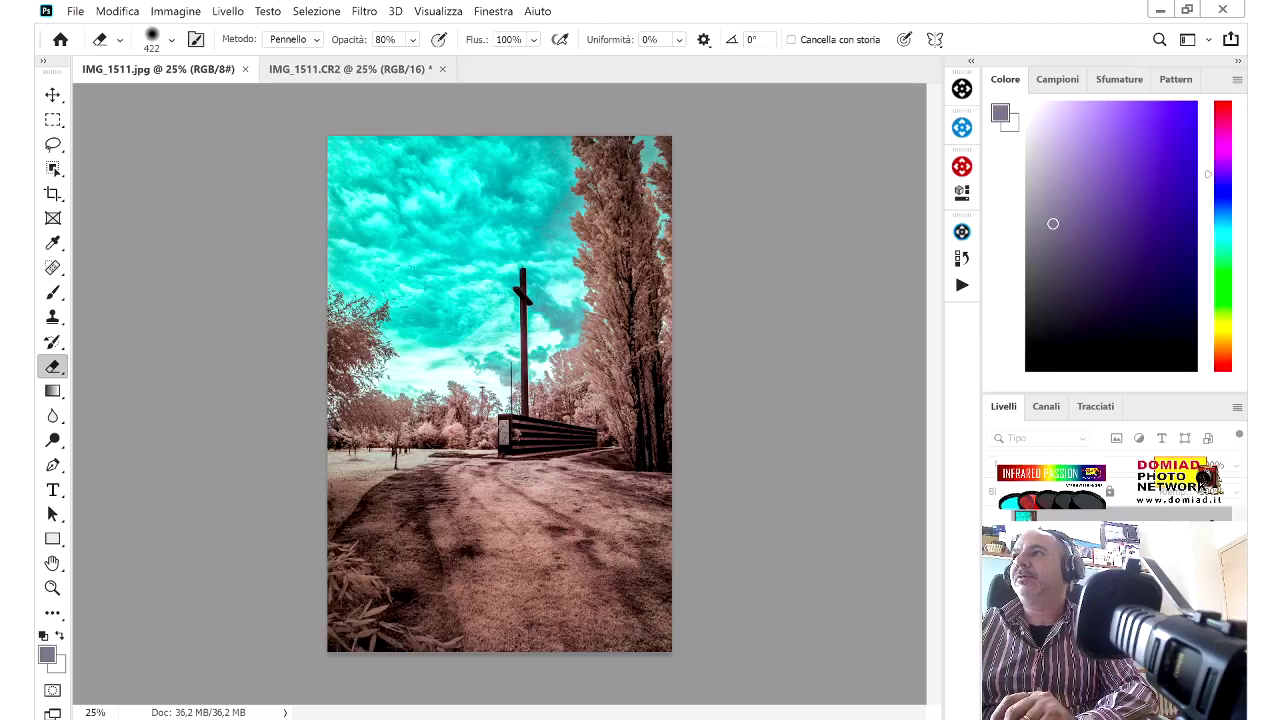
click(338, 72)
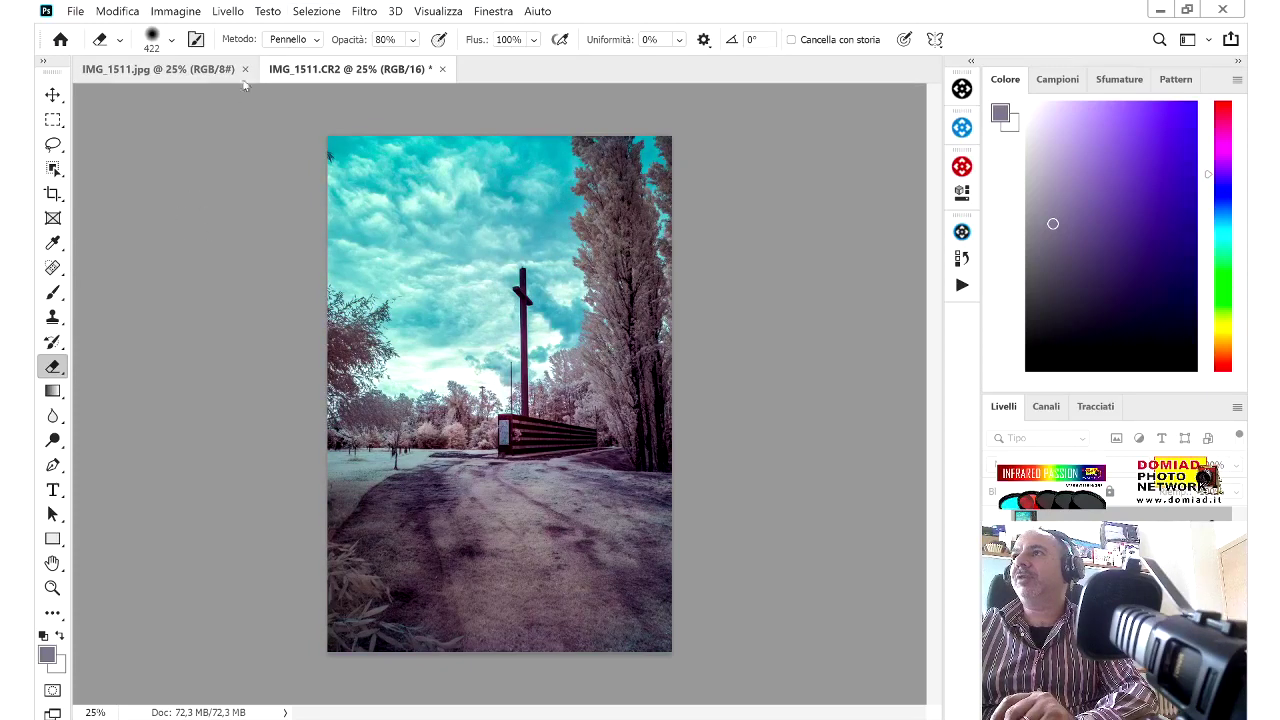
click(160, 69)
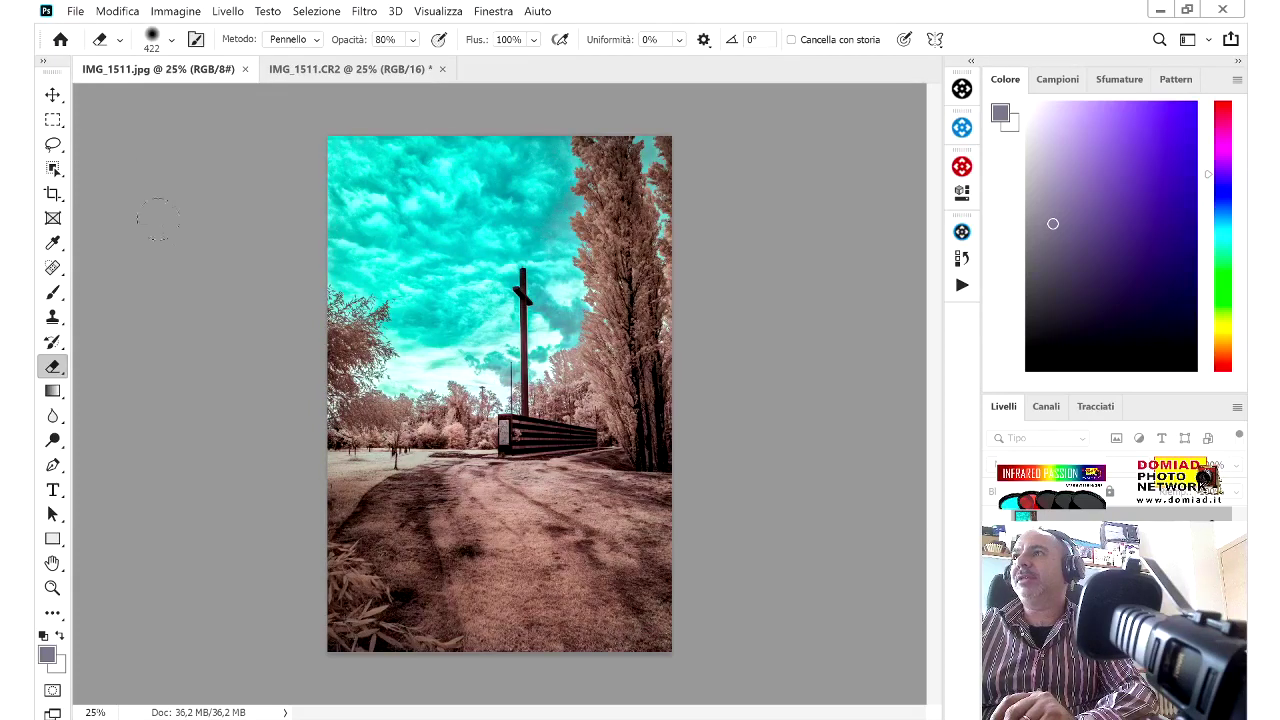
Remove the dark spot at the upper left edge of the CR2 photo's sky with the Spot Healing Brush
click(326, 70)
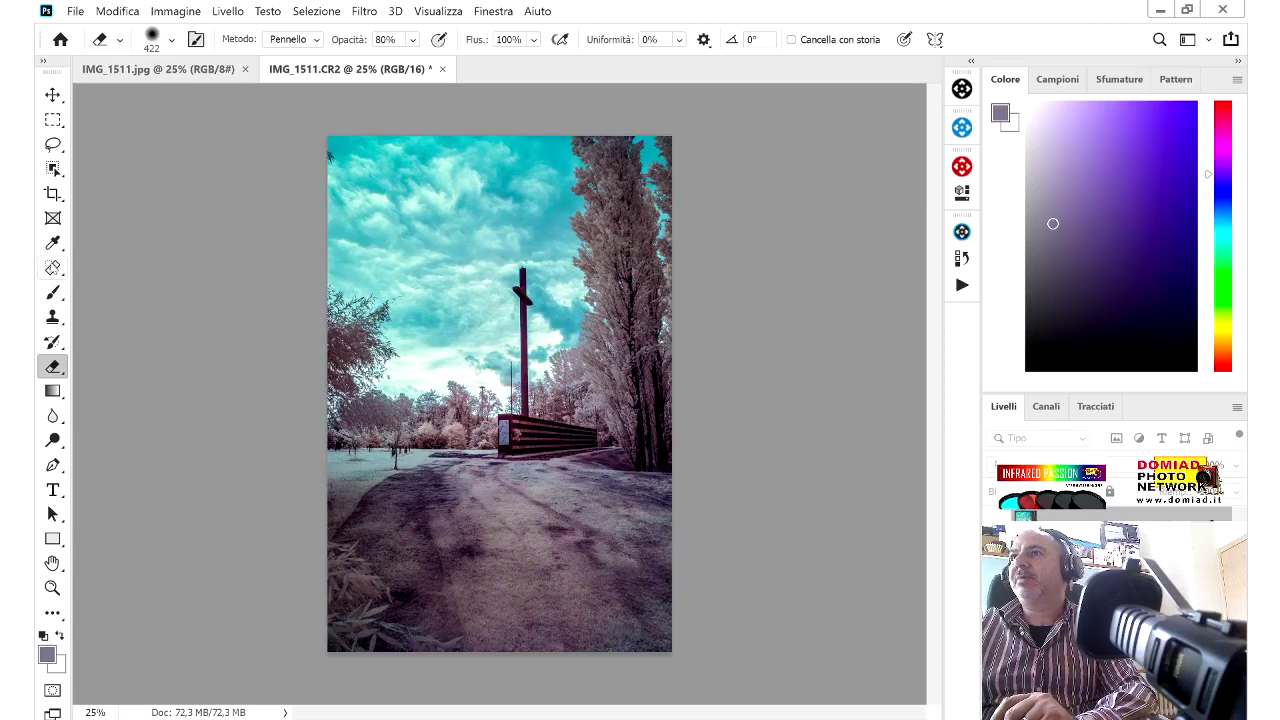
key(j)
drag(326, 160, 116, 244)
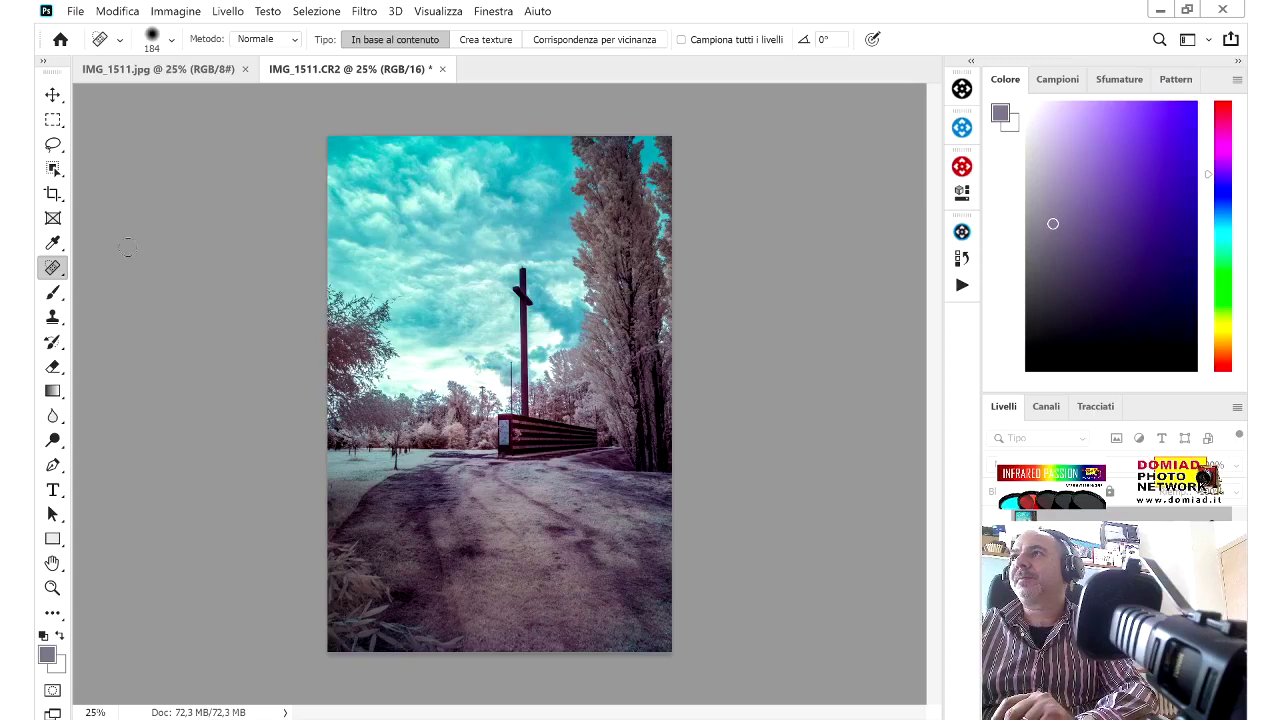
Review the available Nik Collection filters and the TM 6.1 Landscape and TM 6.1 Core tools
click(362, 11)
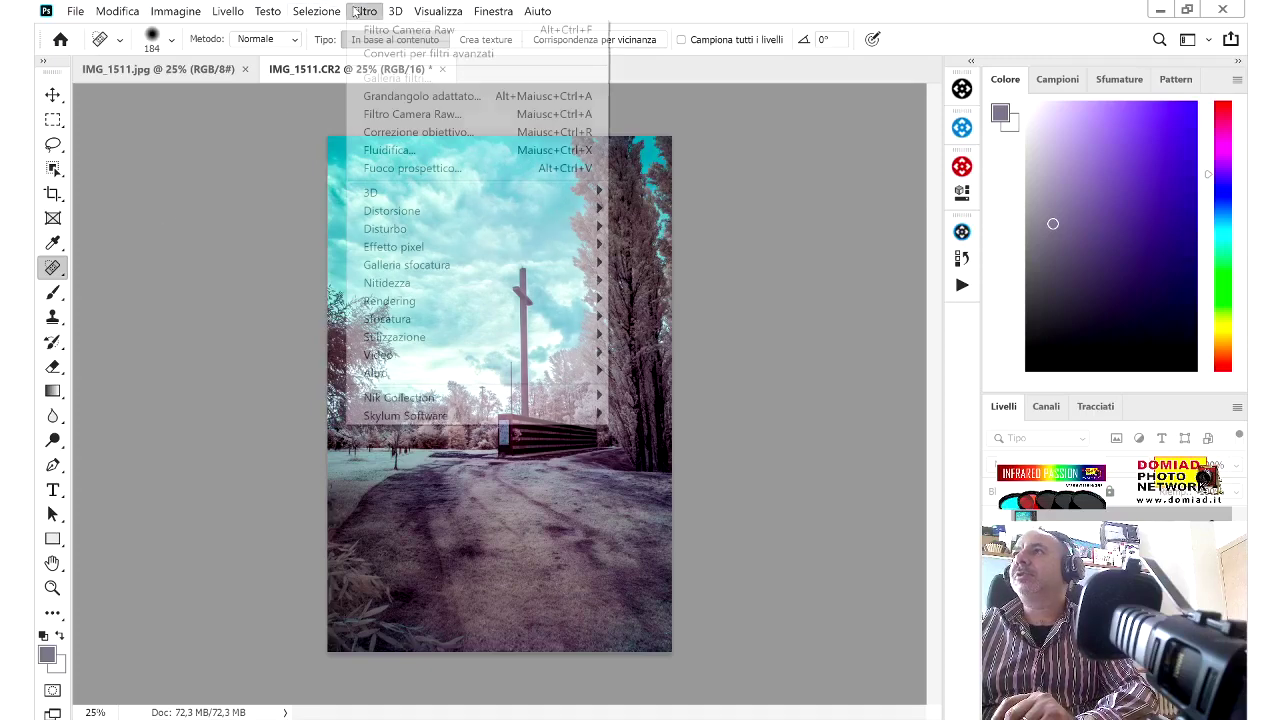
mouse_move(545, 400)
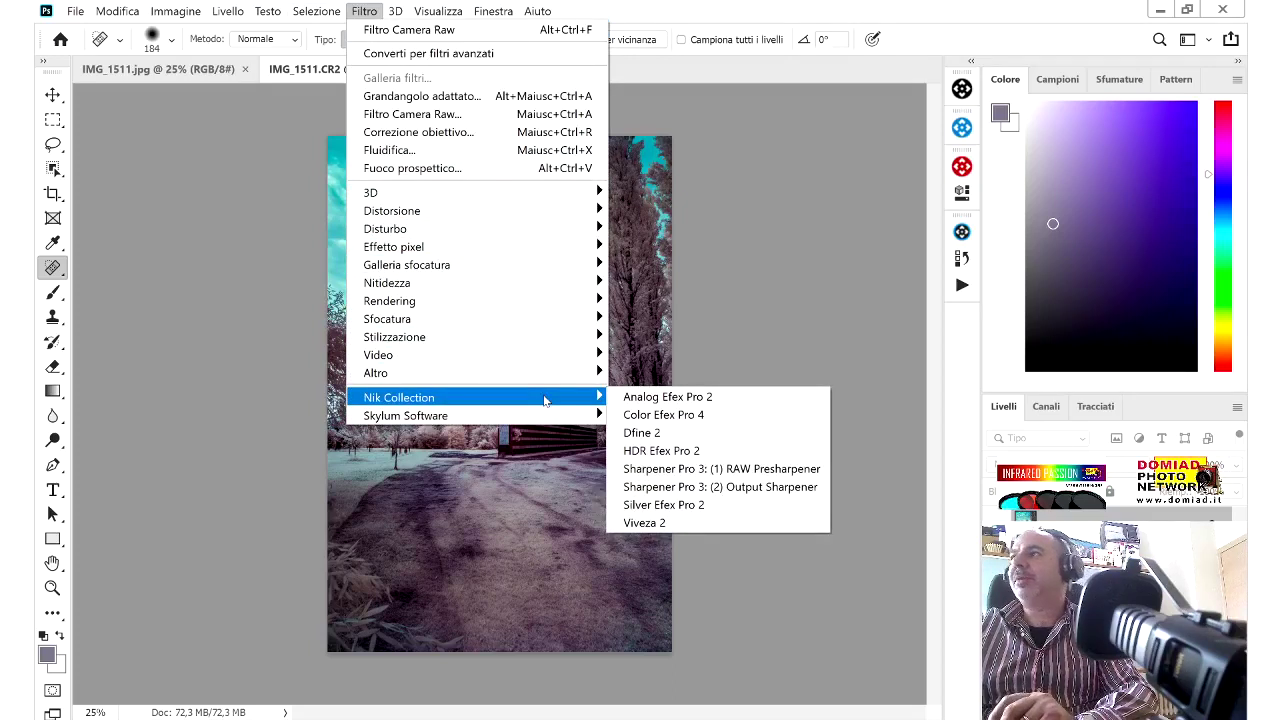
click(227, 339)
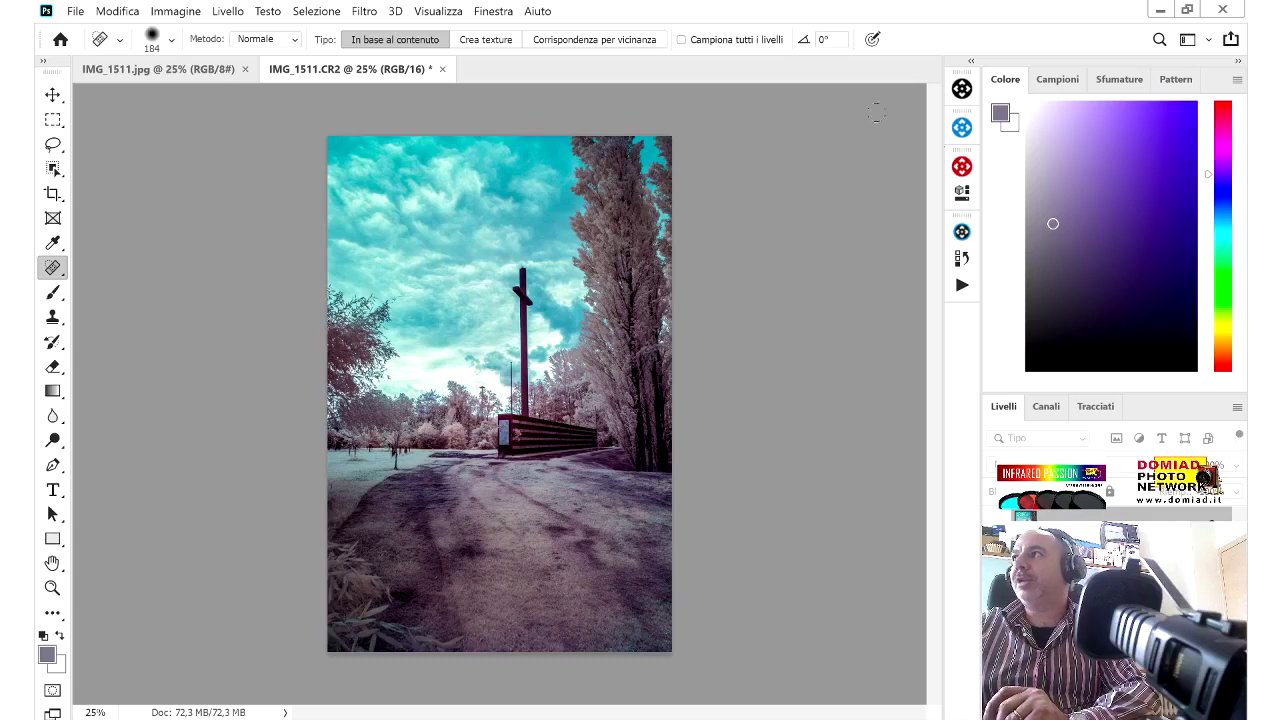
click(961, 127)
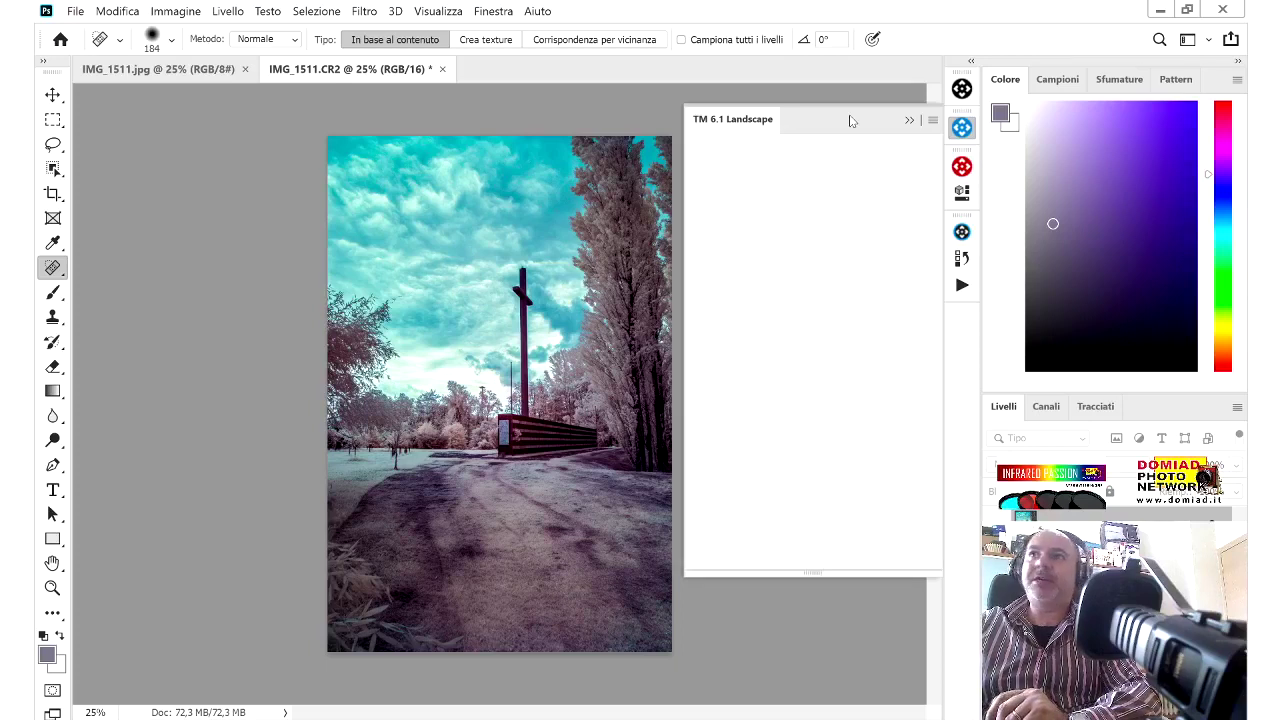
click(962, 166)
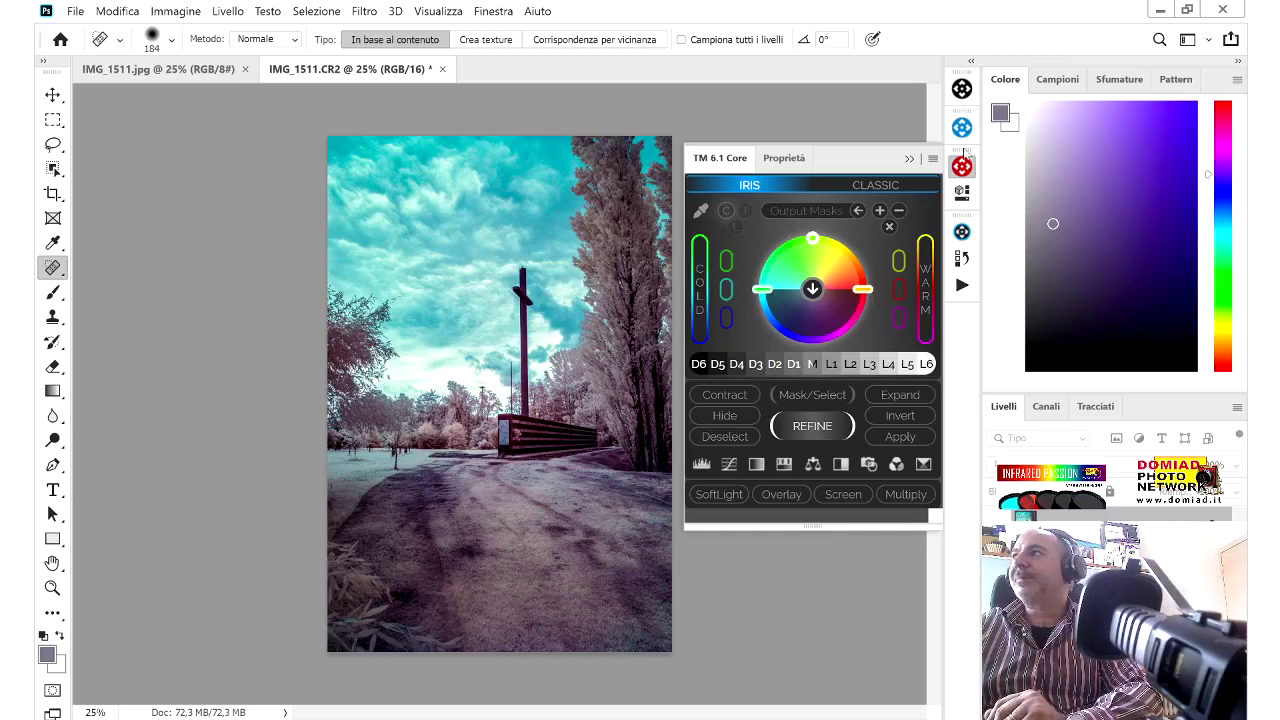
click(909, 159)
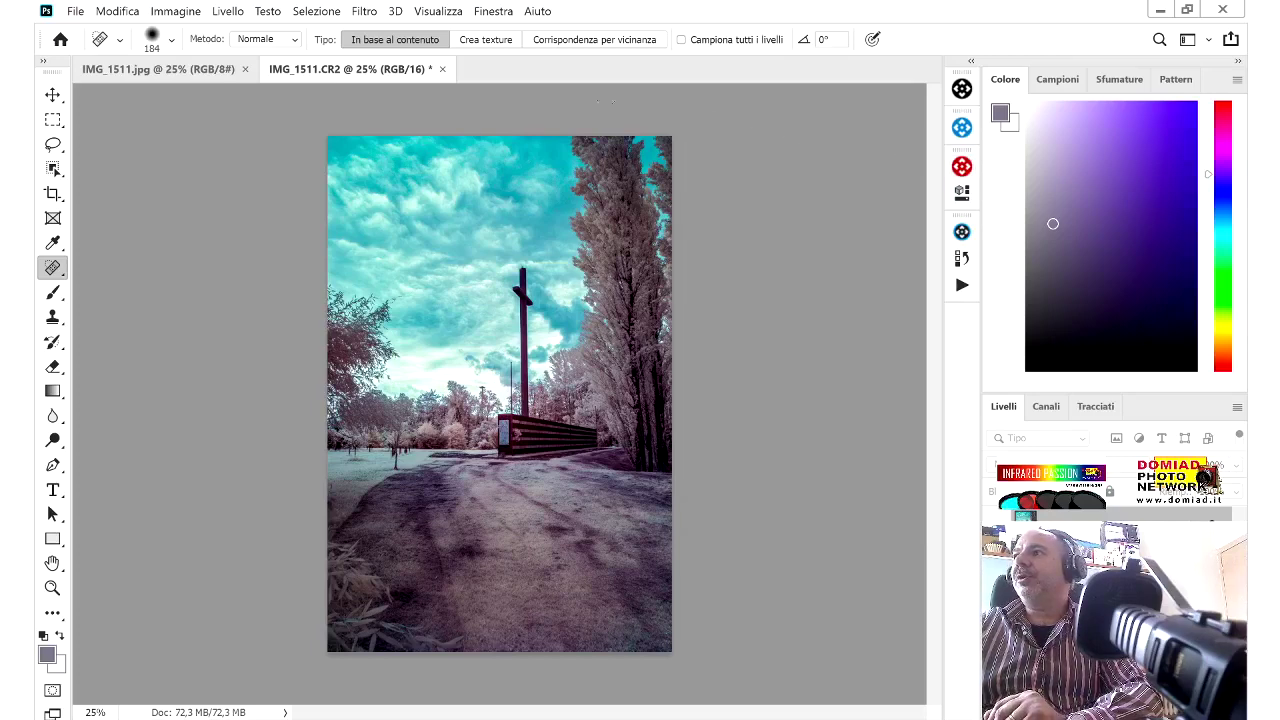
Start the Viveza 2 filter on the CR2 photo and set the global saturation (Saturazione) to 50%
click(366, 12)
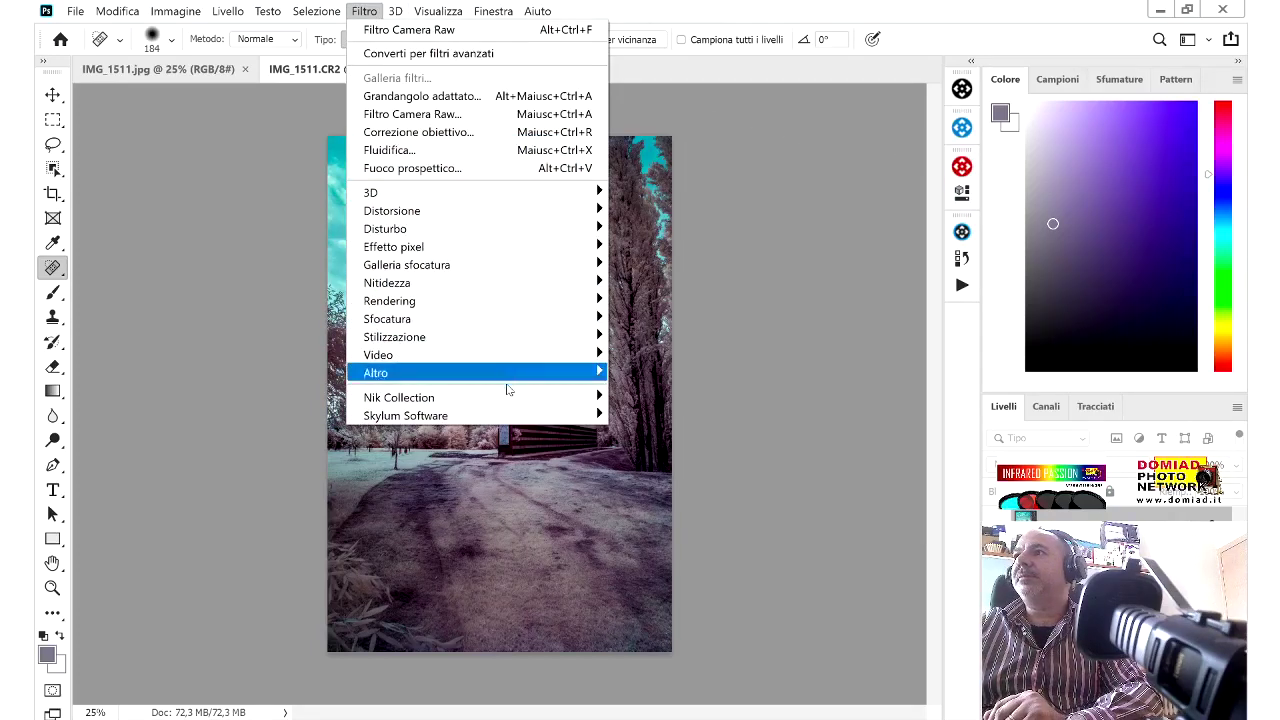
mouse_move(509, 397)
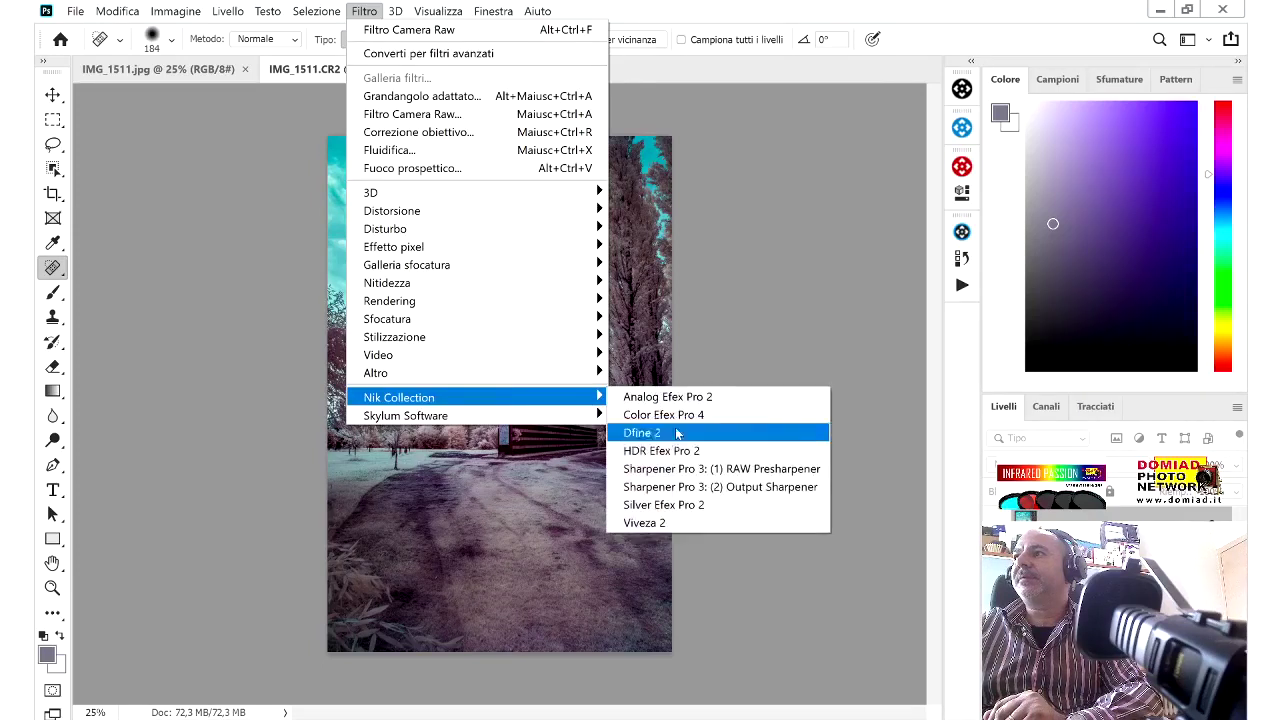
click(652, 516)
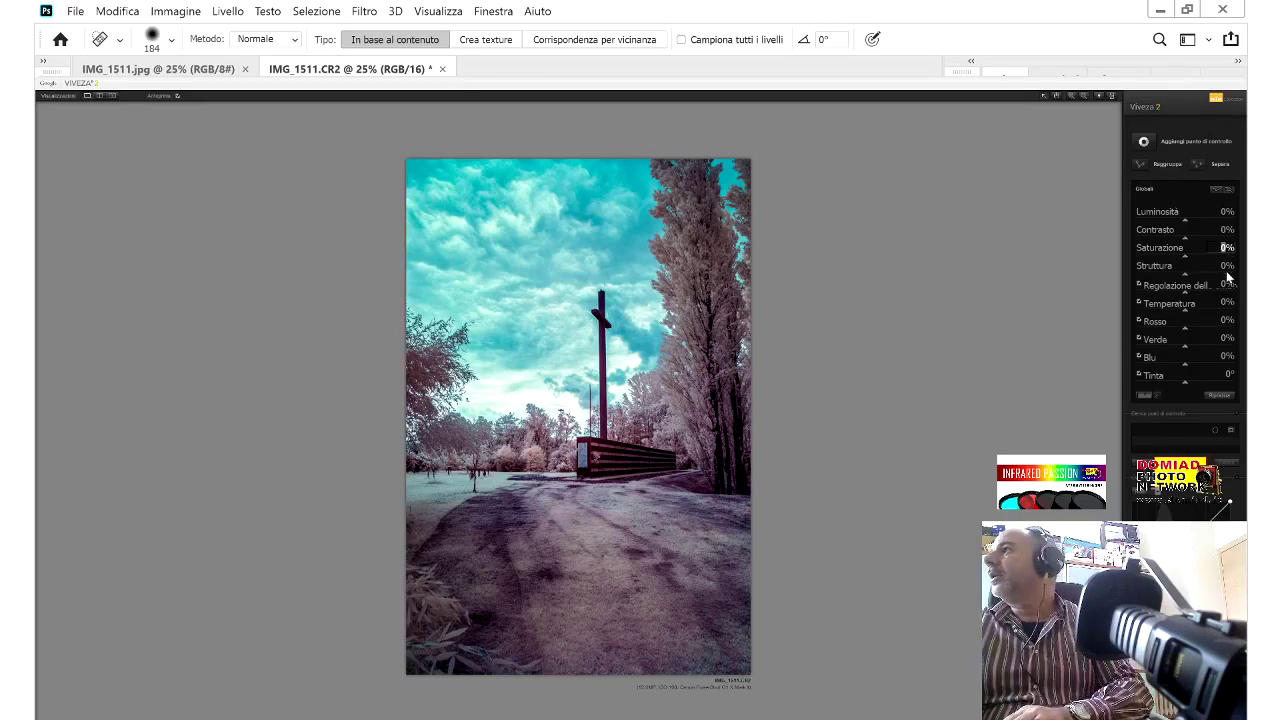
text(50)
key(Return)
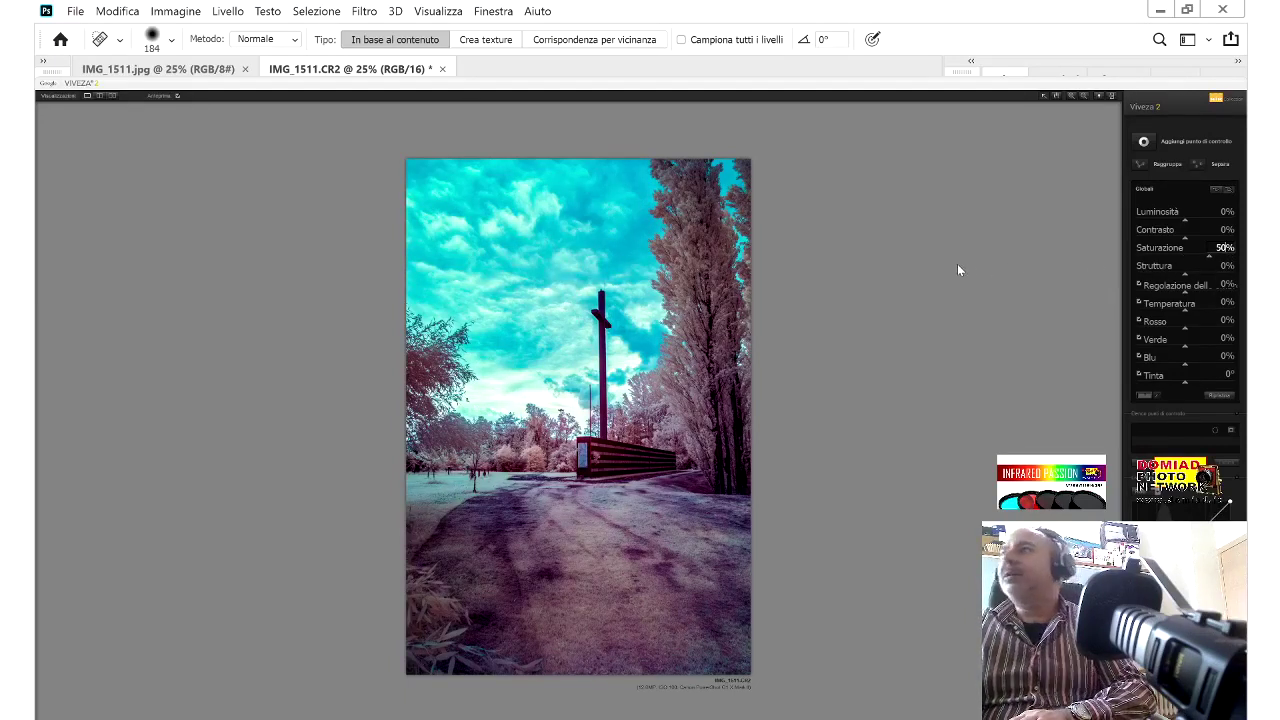
Add a Viveza control point in the sky above the cross and enlarge its area of effect to about 57%
click(1143, 141)
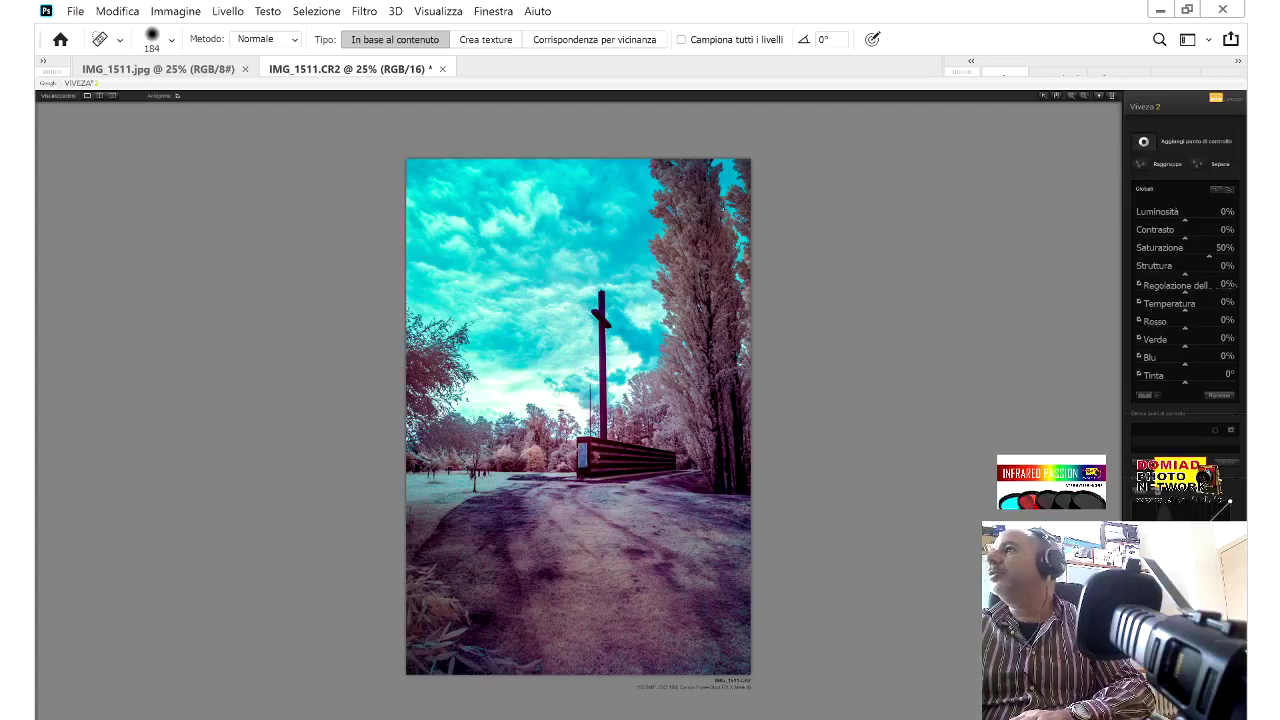
click(564, 222)
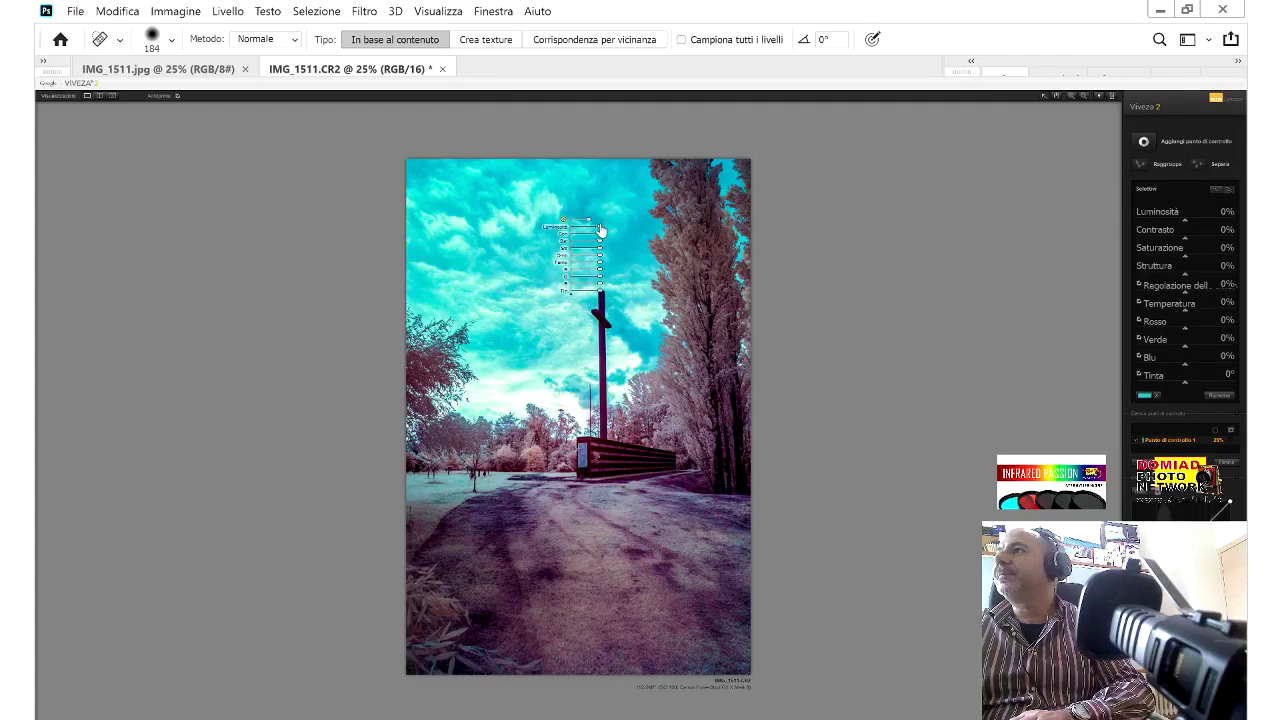
mouse_move(592, 225)
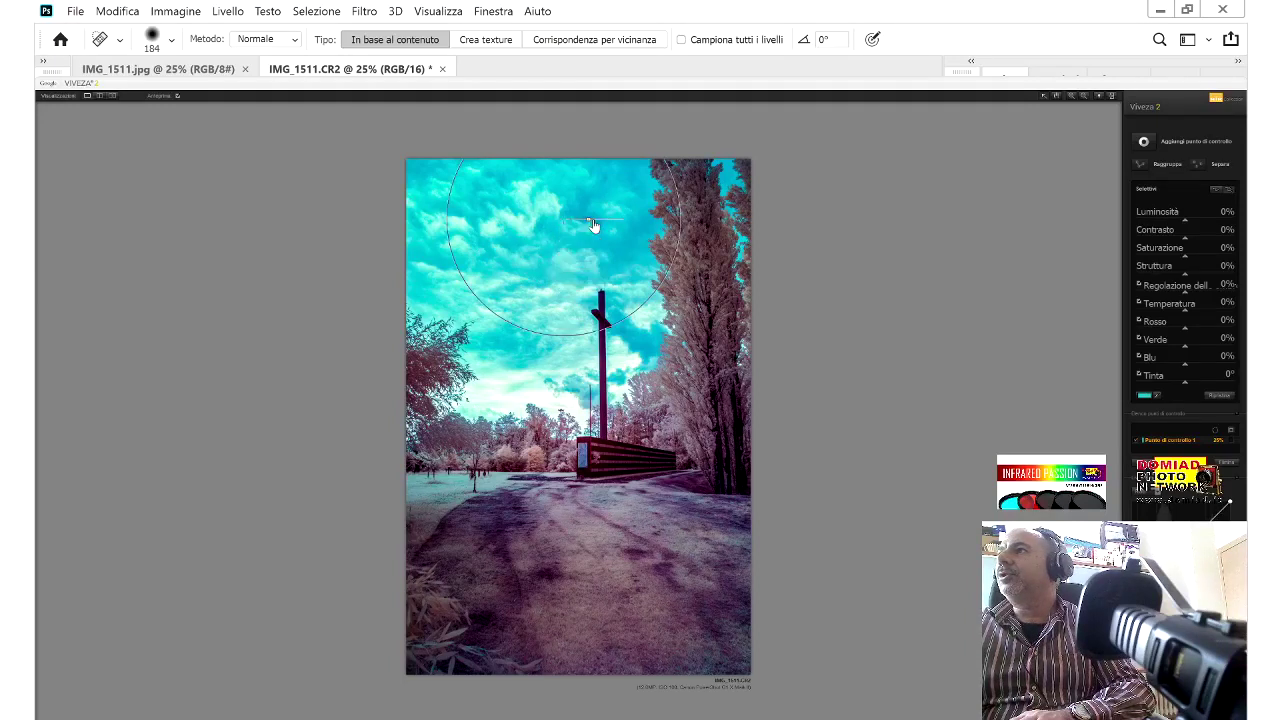
drag(592, 225, 606, 222)
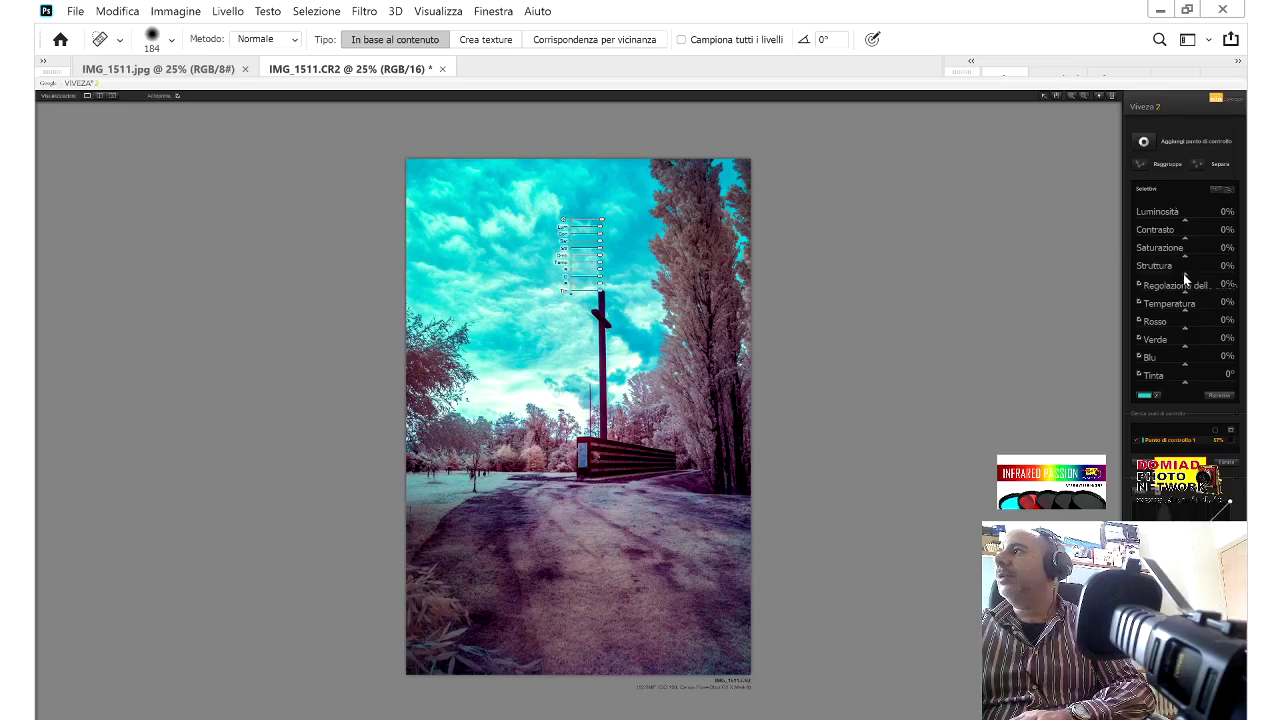
Set the sky control point's structure to 52%, saturation to 31% and temperature to 35%, and apply the Viveza adjustments
drag(1188, 273, 1211, 280)
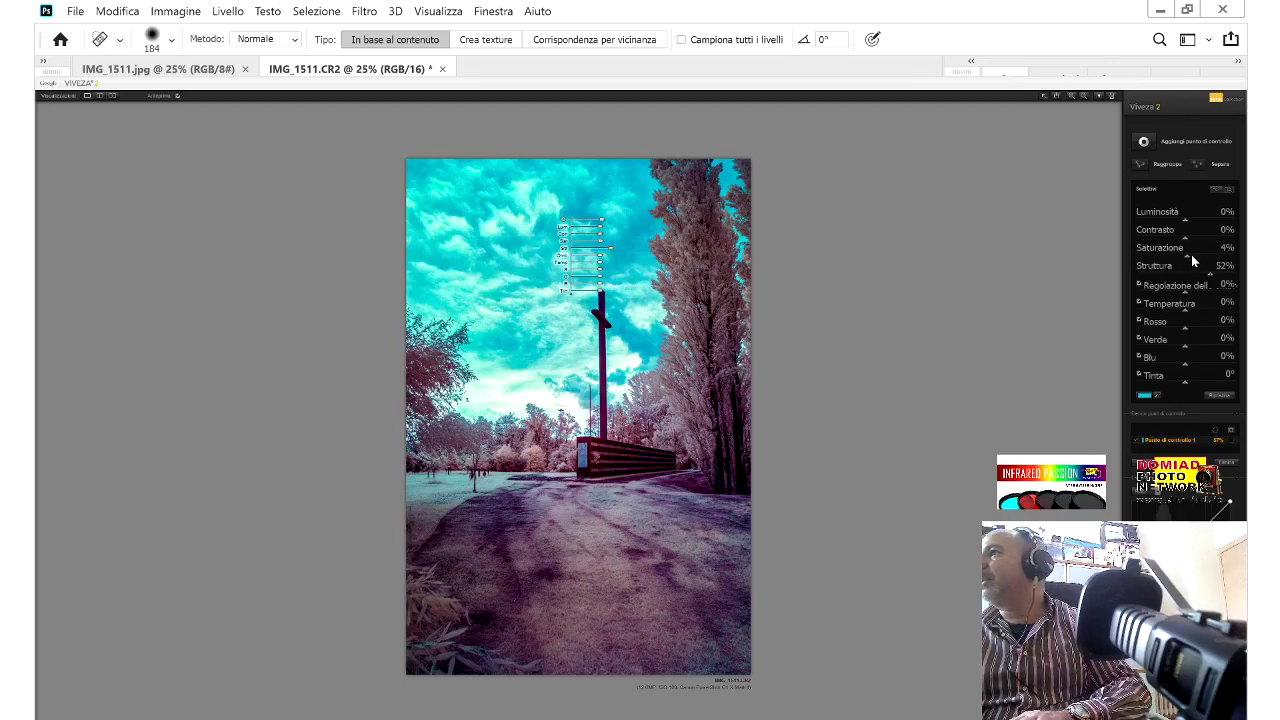
drag(1191, 254, 1199, 261)
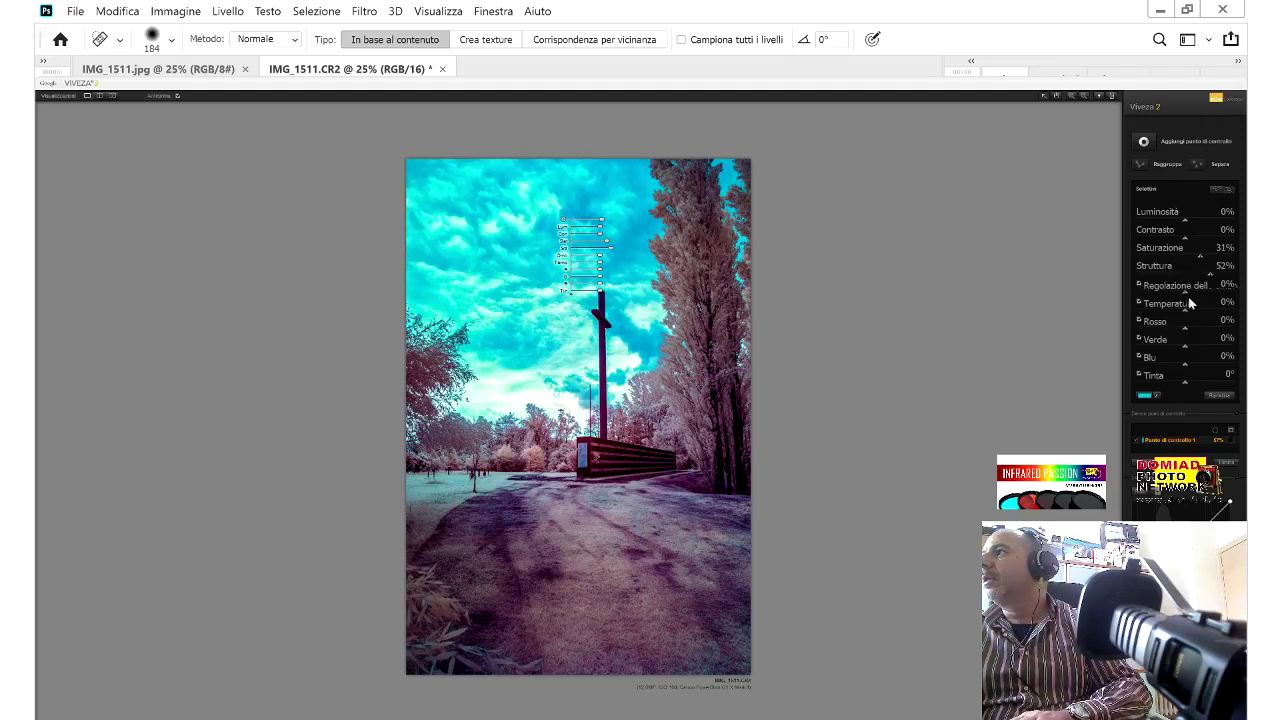
drag(1184, 309, 1177, 312)
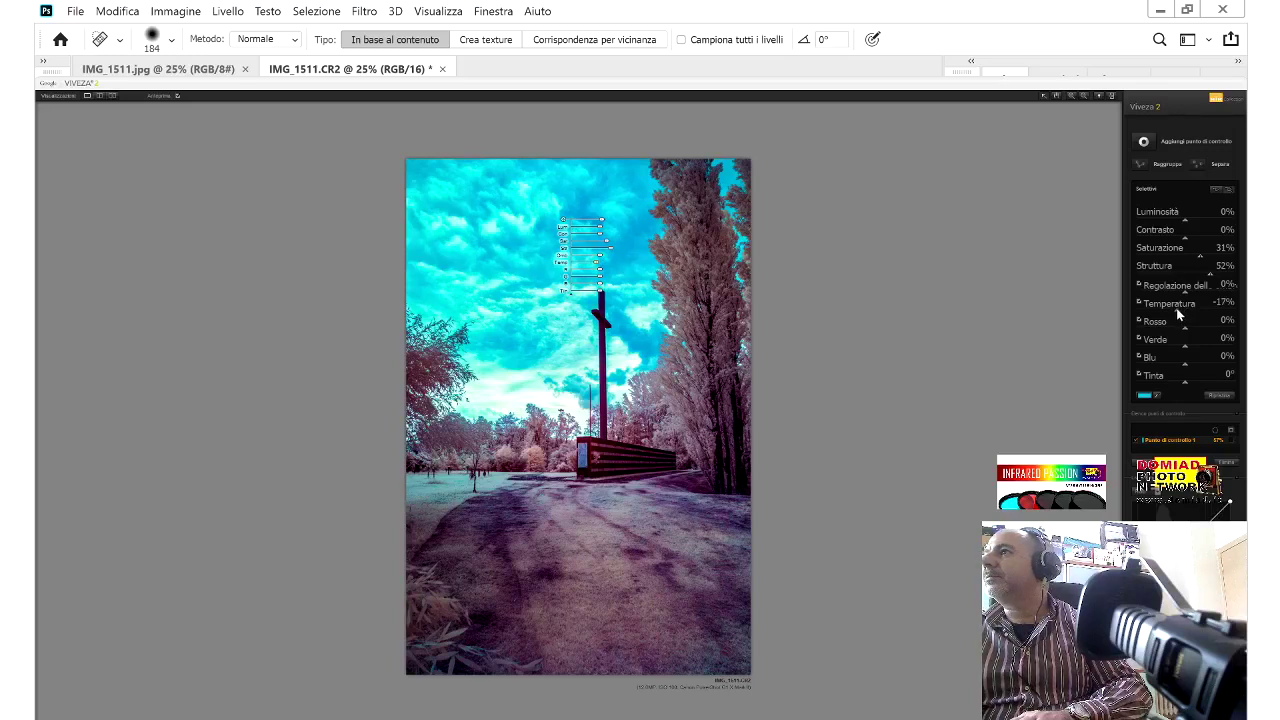
drag(1180, 310, 1202, 316)
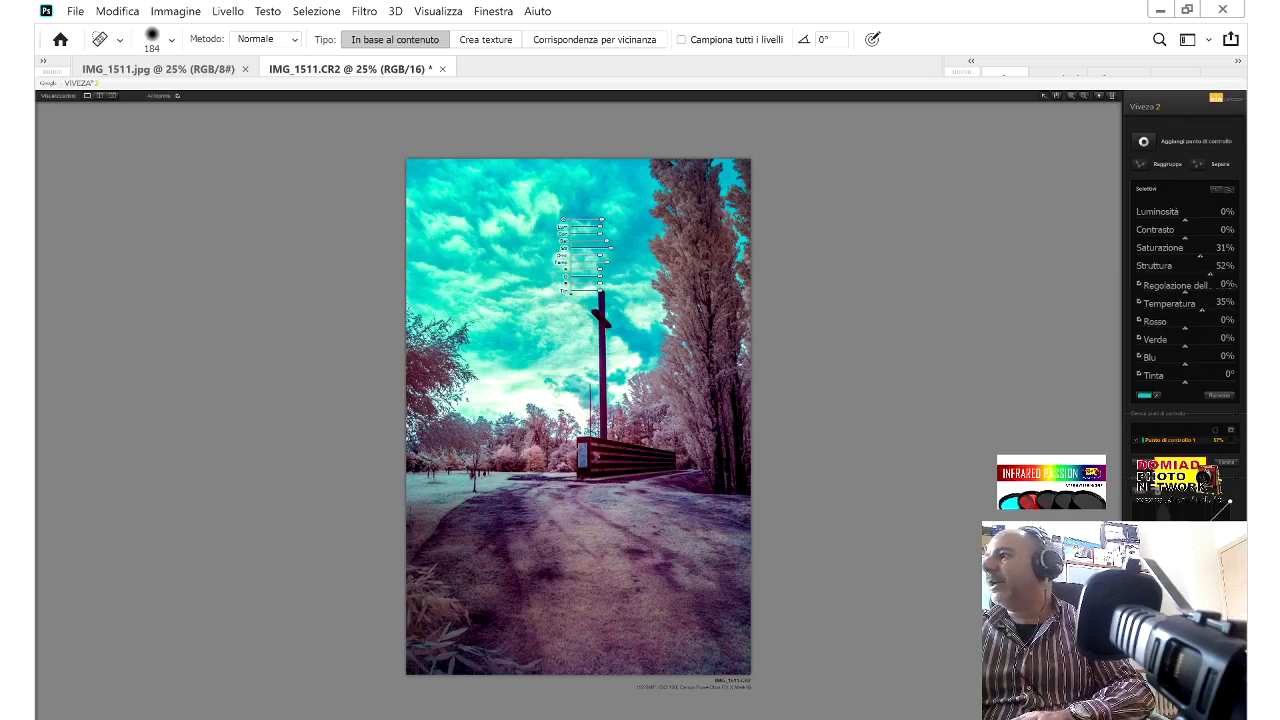
double_click(728, 93)
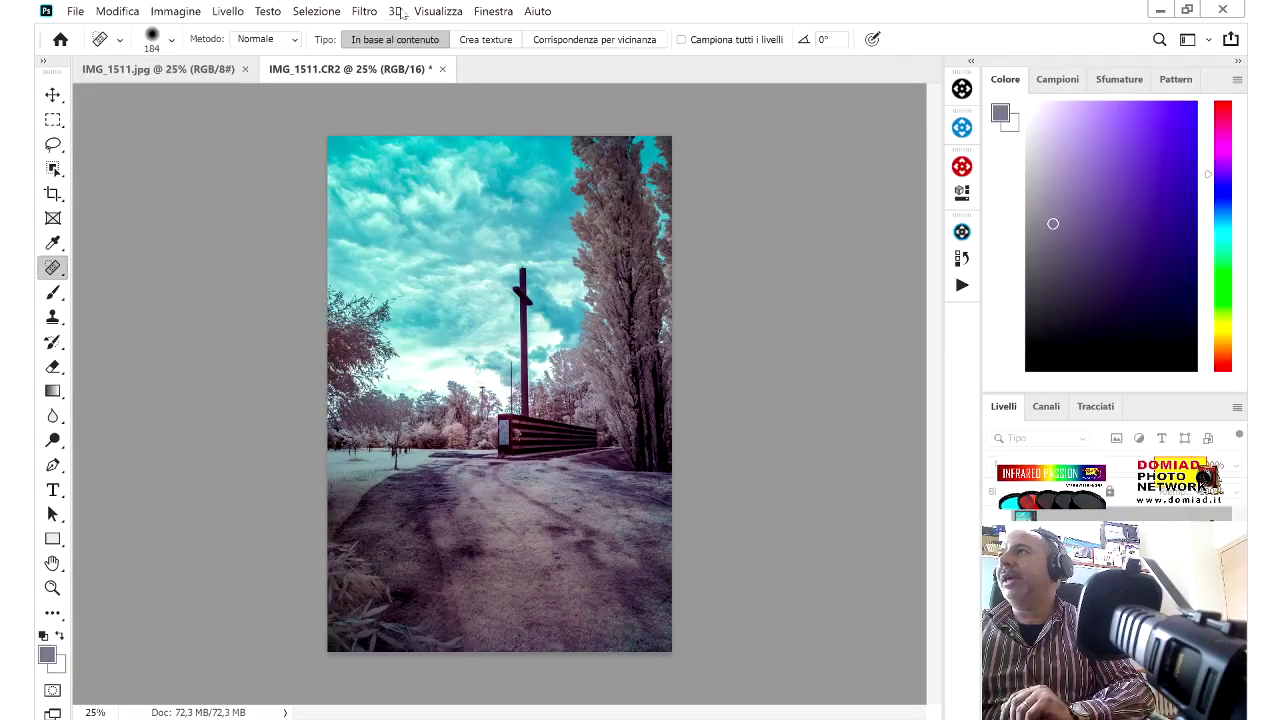
Apply the last-used Viveza 2 filter to the CR2 photo again
click(365, 11)
click(365, 11)
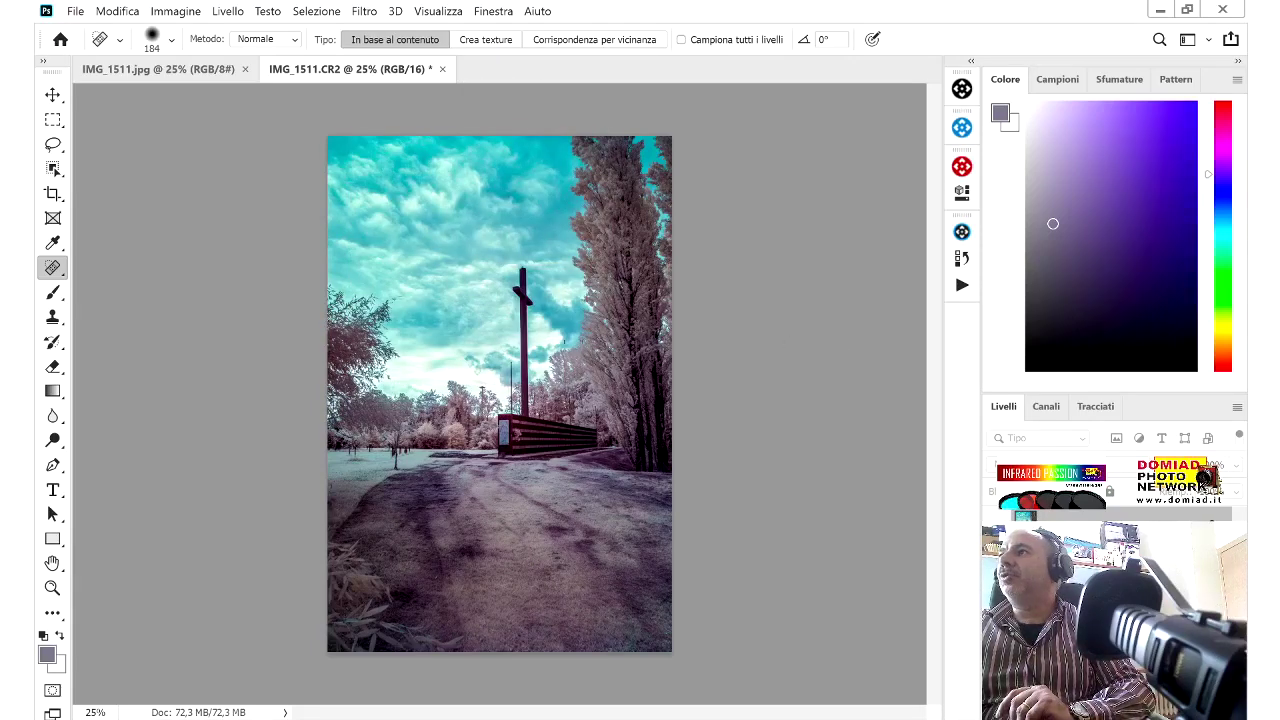
click(364, 12)
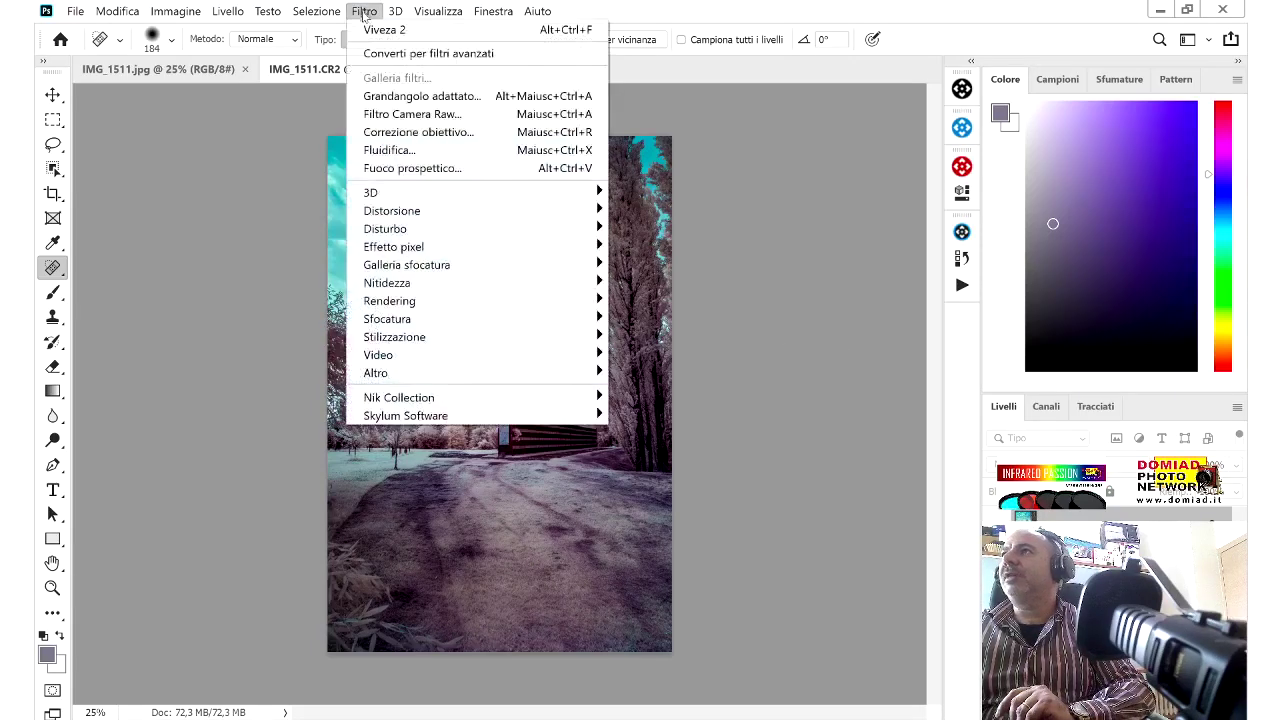
click(365, 12)
click(365, 12)
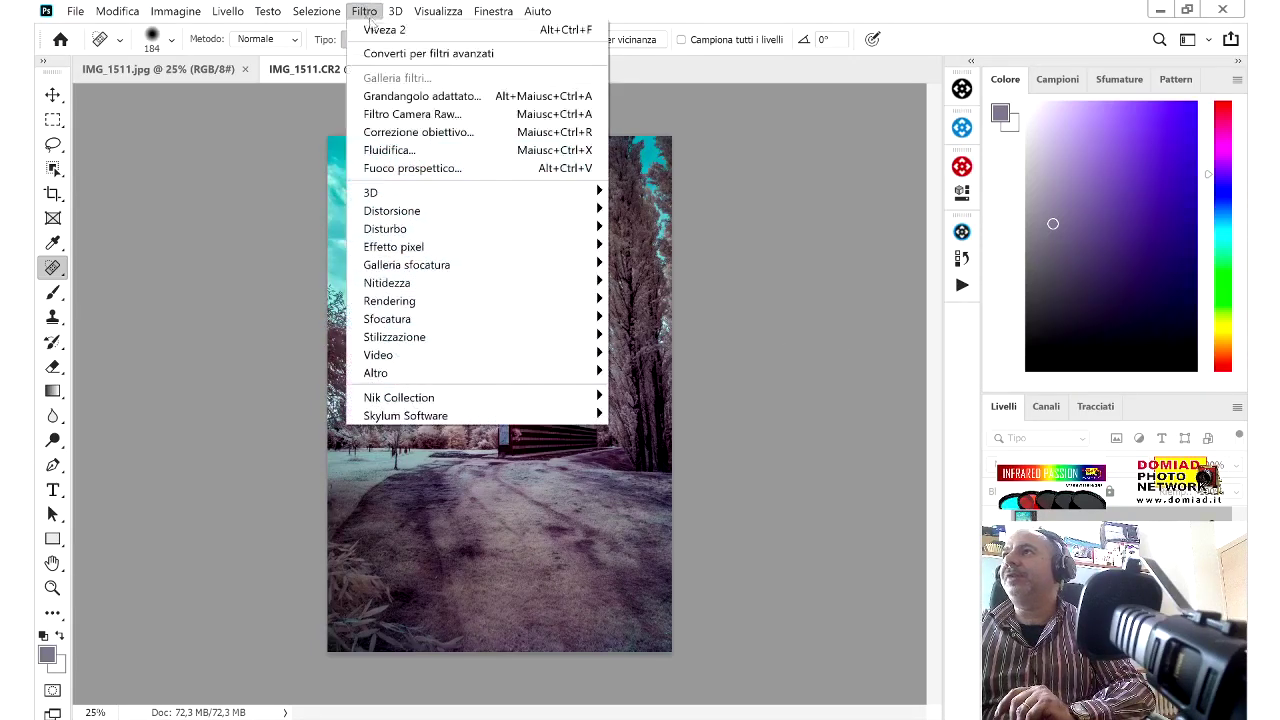
click(383, 30)
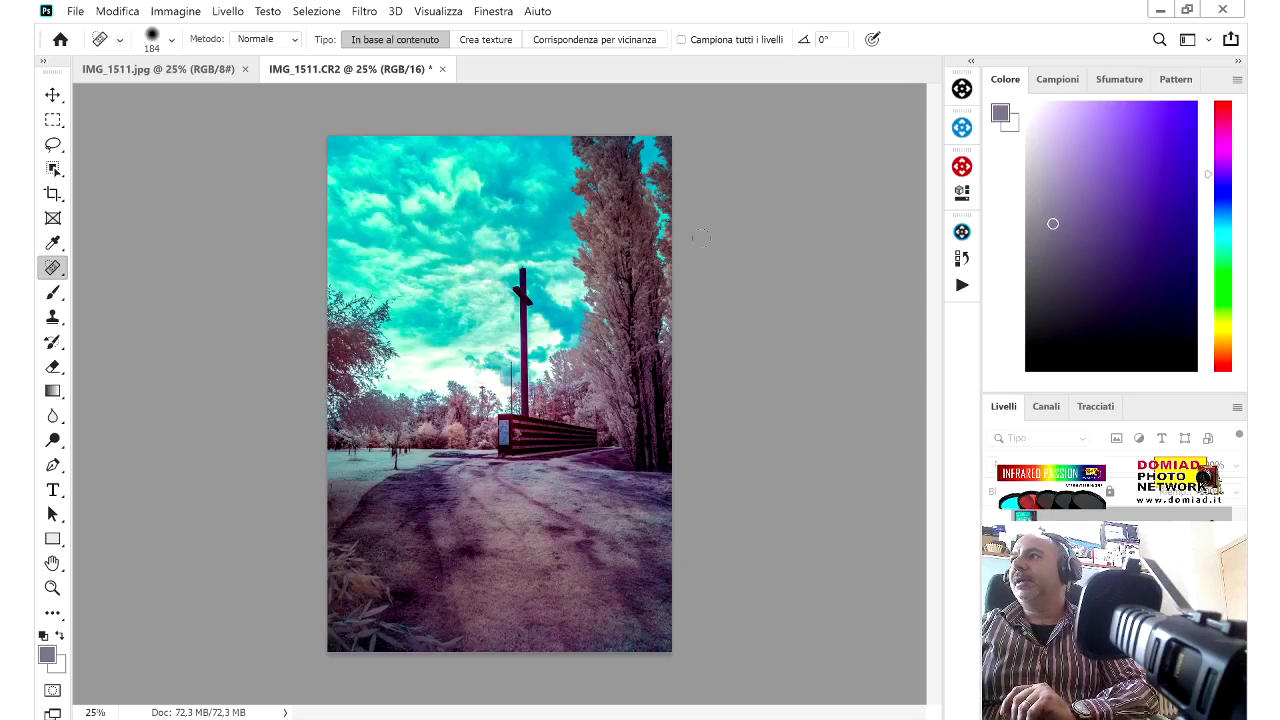
Run the TM 6.1 Landscape Dark Neutralizer correction, accepting its mask levels after an automatic adjustment
click(964, 132)
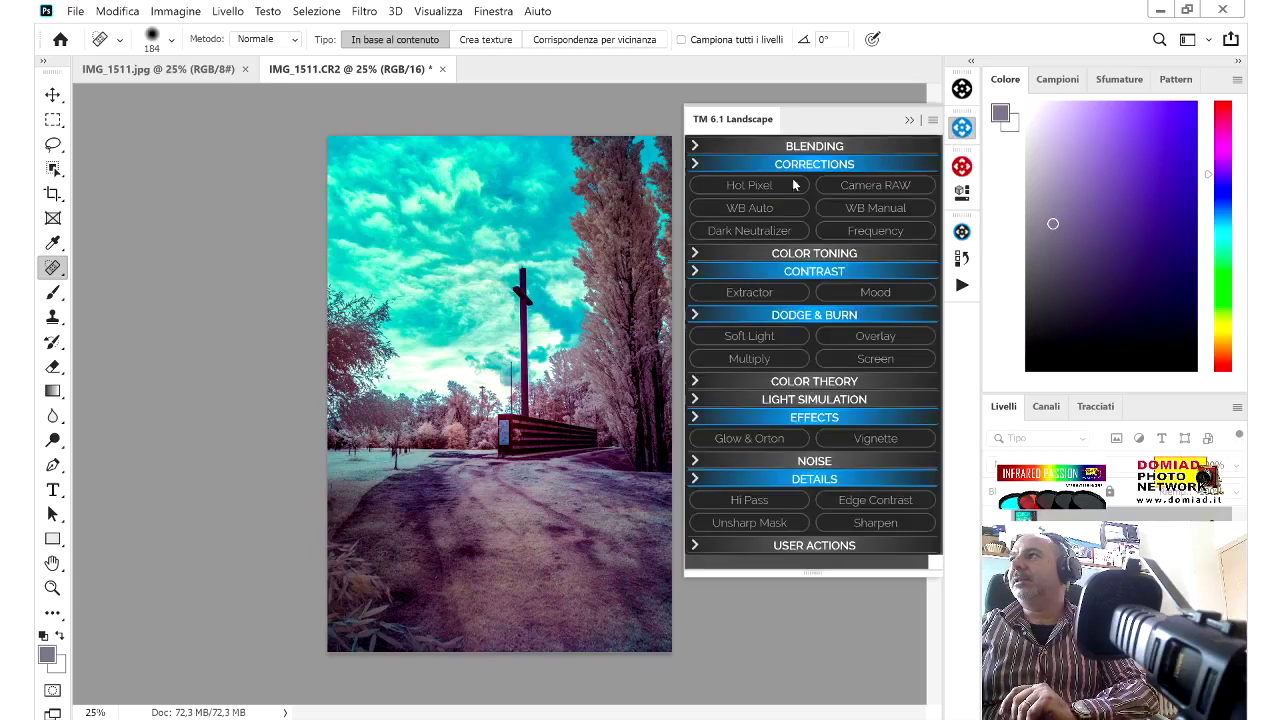
click(765, 231)
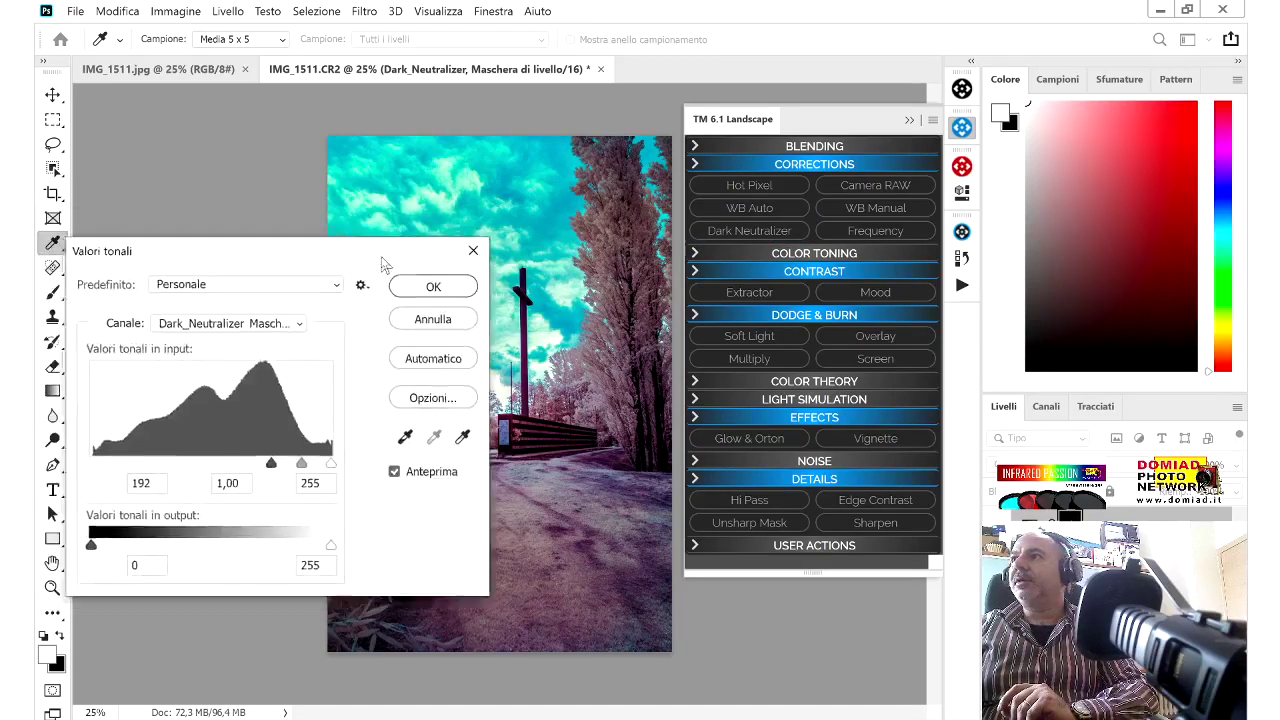
drag(383, 258, 451, 220)
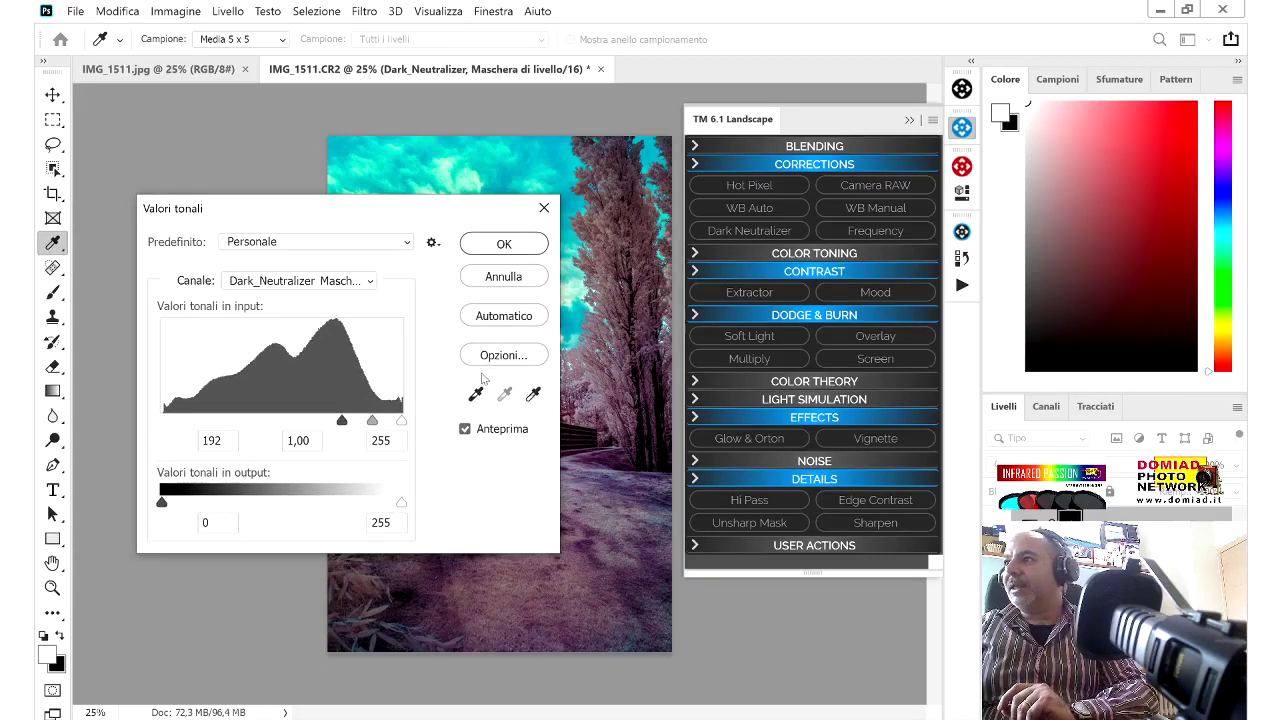
click(502, 322)
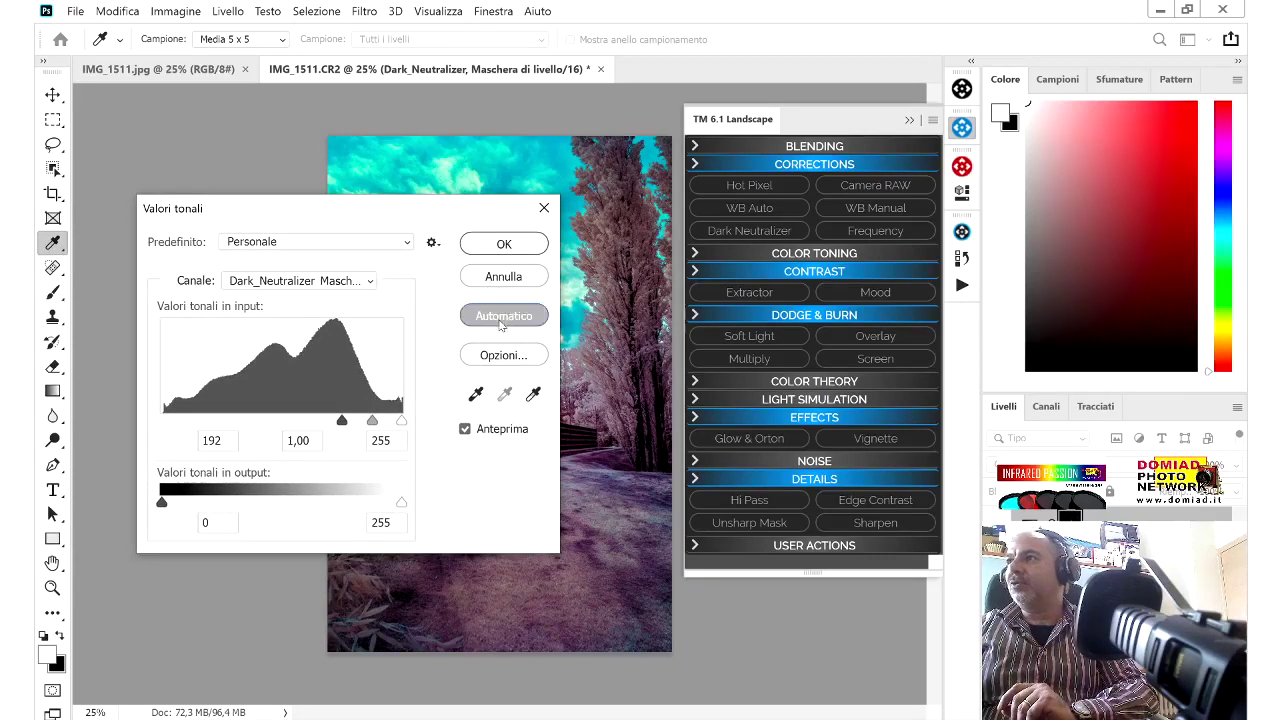
click(505, 245)
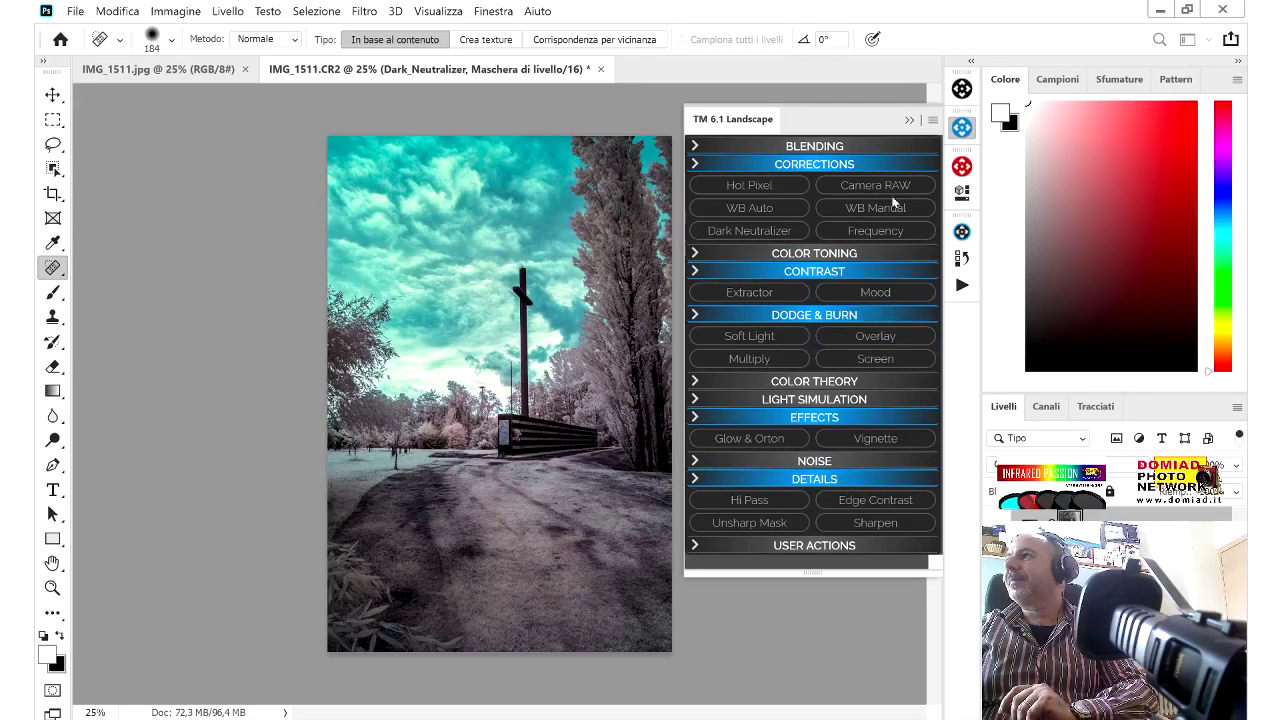
click(909, 119)
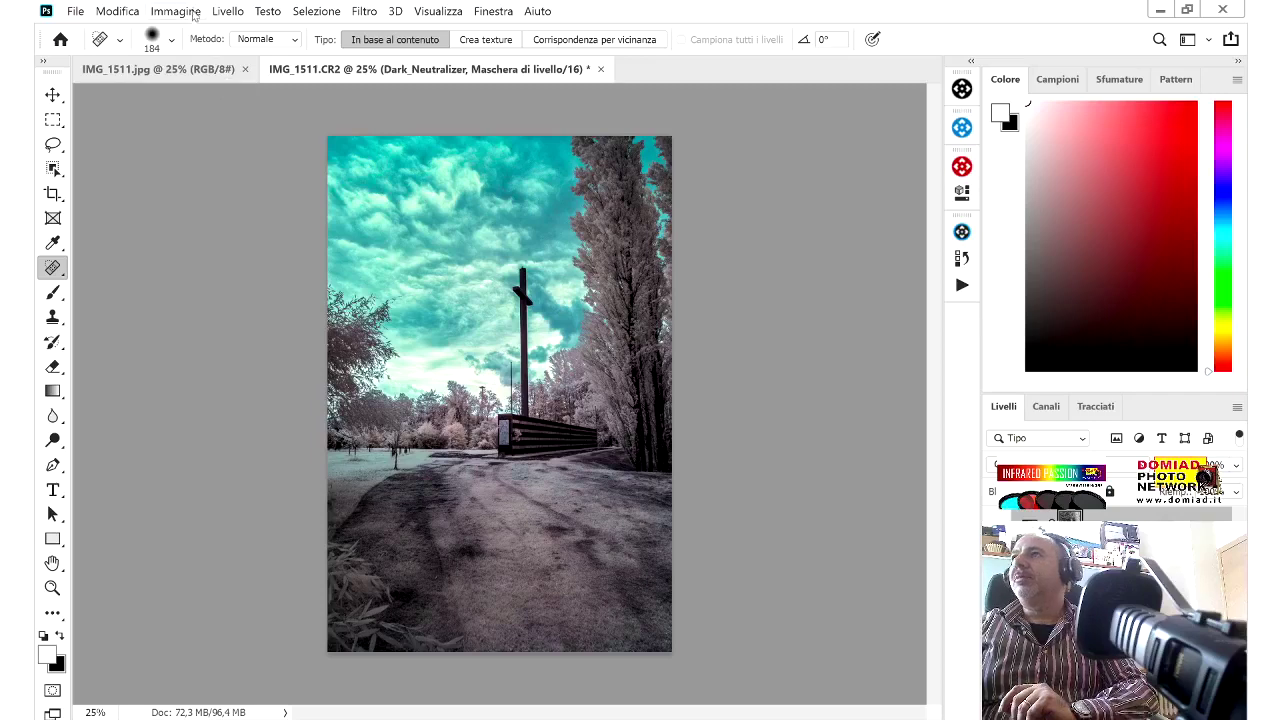
Merge all visible layers of the CR2 photo, including the Dark Neutralizer layer
click(176, 11)
mouse_move(117, 11)
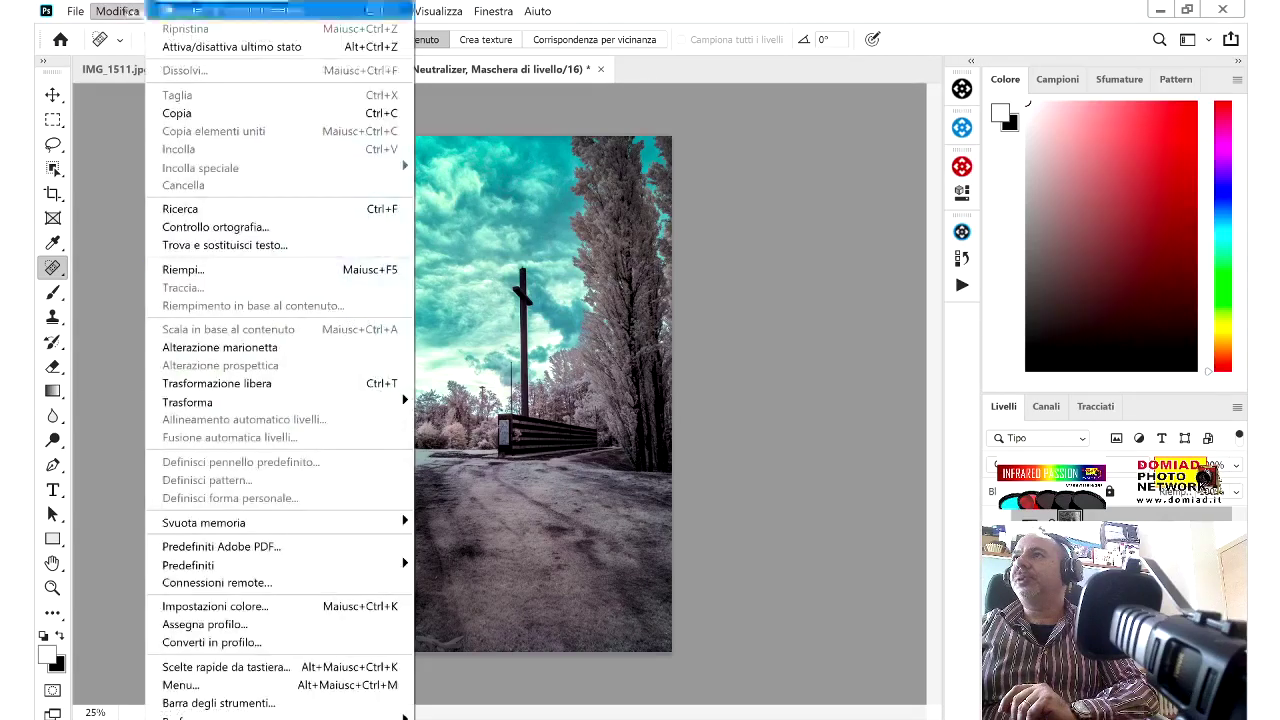
click(125, 12)
click(125, 12)
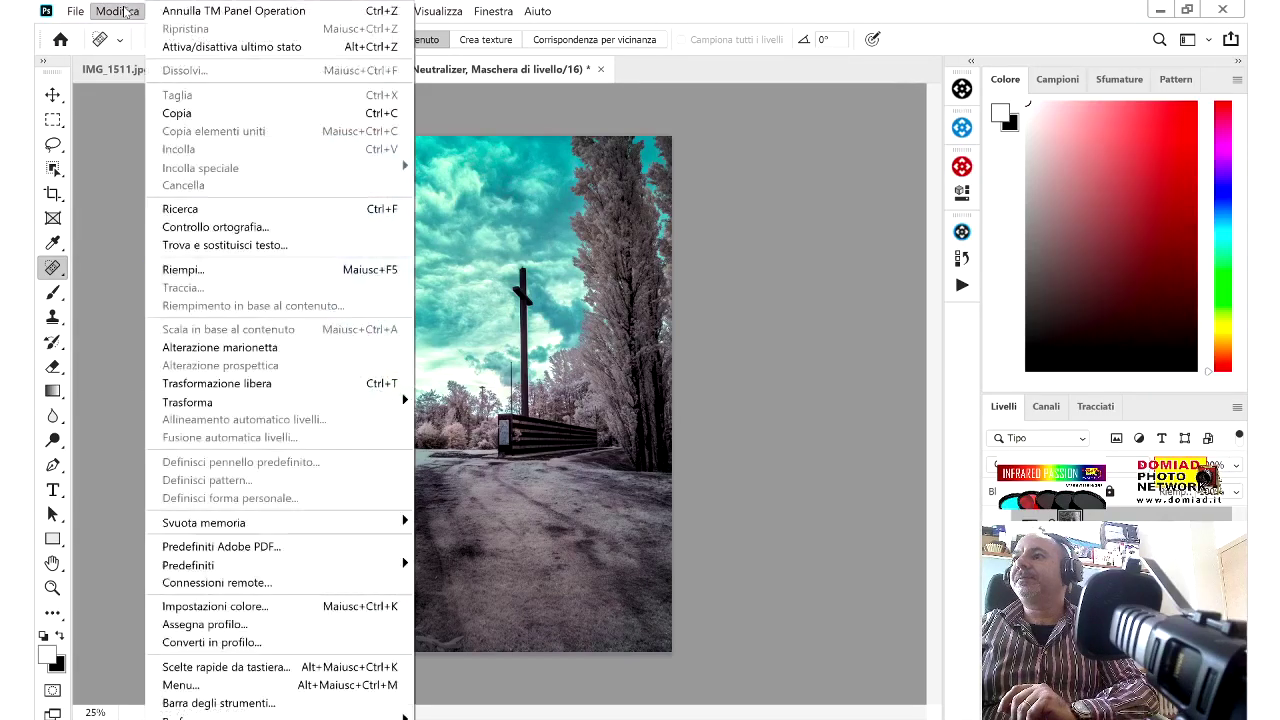
mouse_move(493, 11)
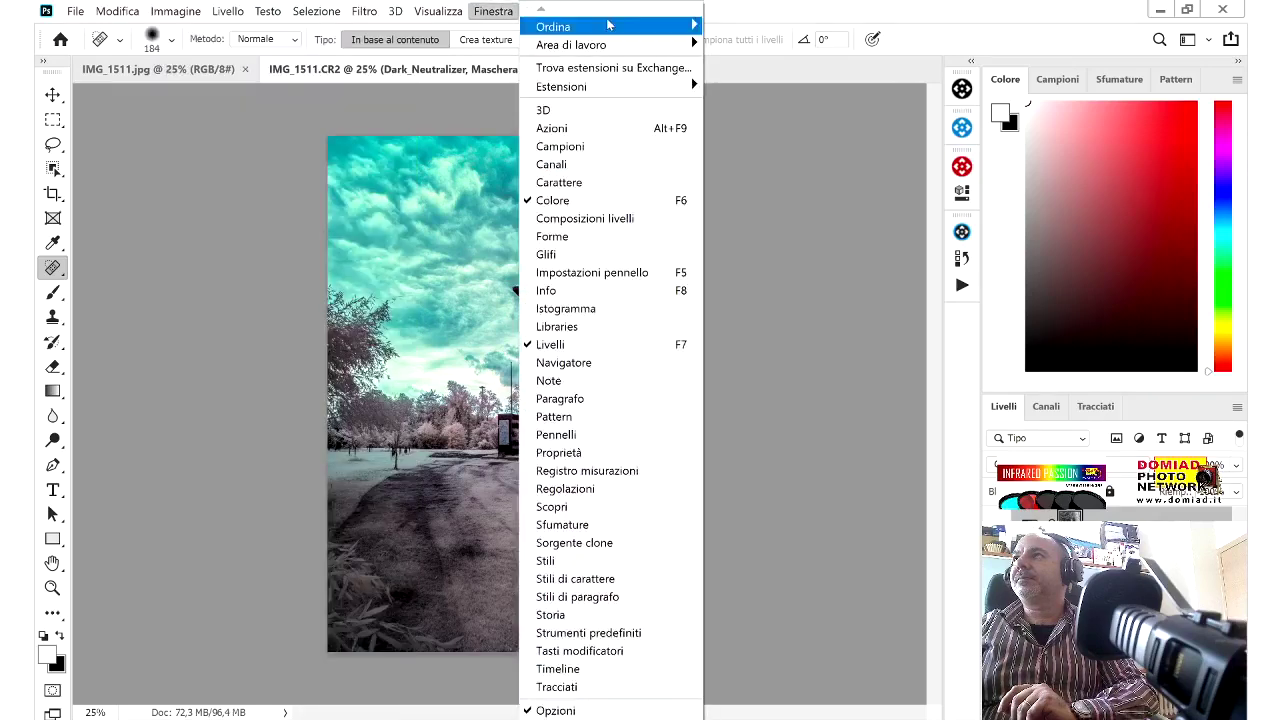
click(846, 16)
click(178, 11)
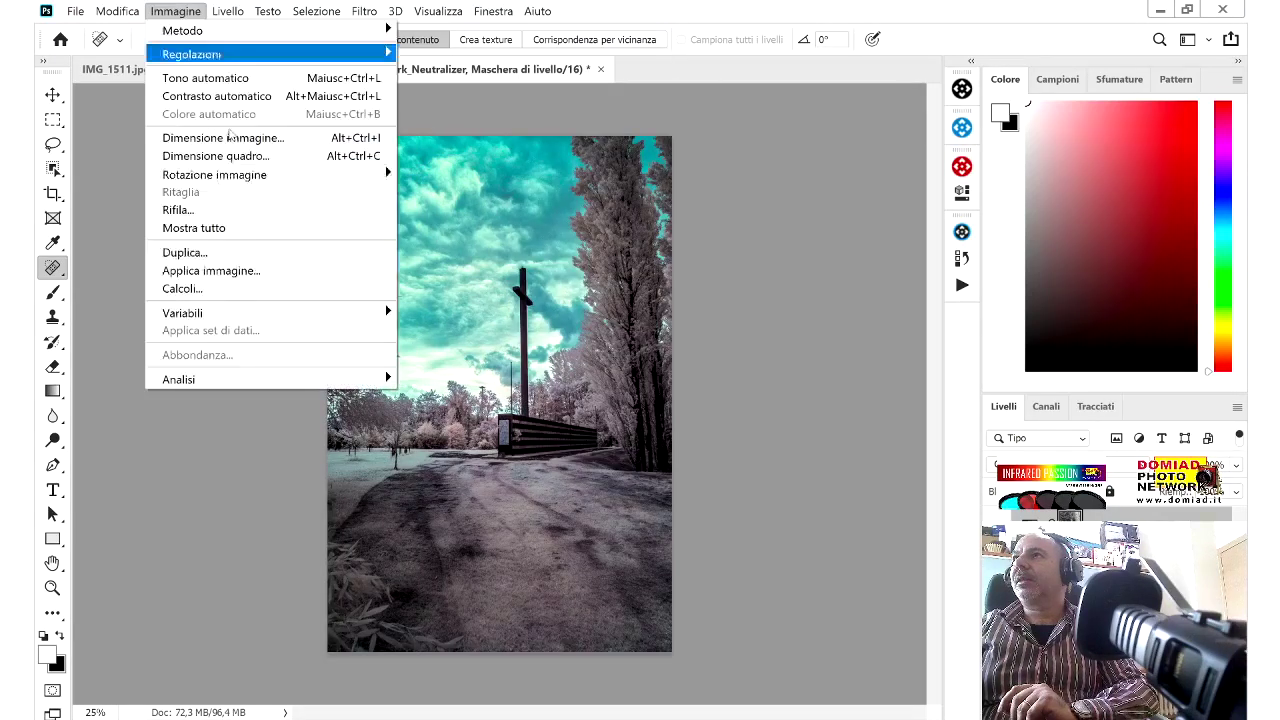
click(175, 11)
click(228, 11)
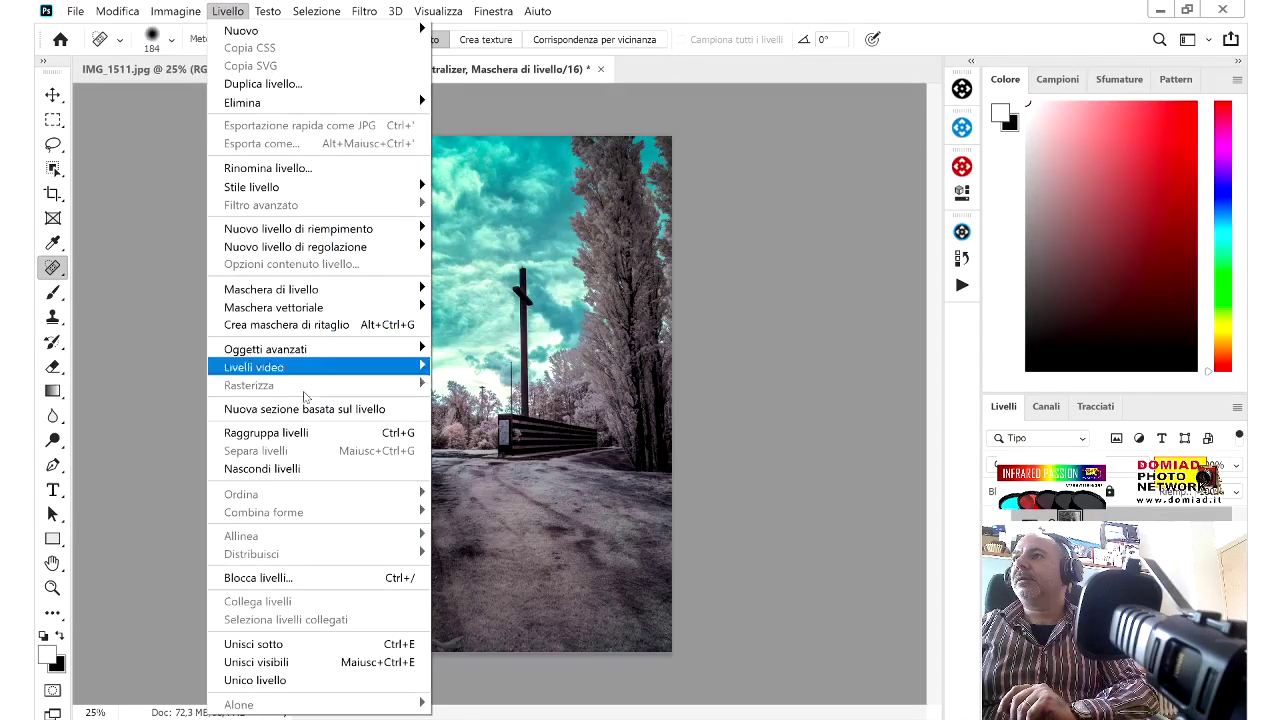
click(304, 662)
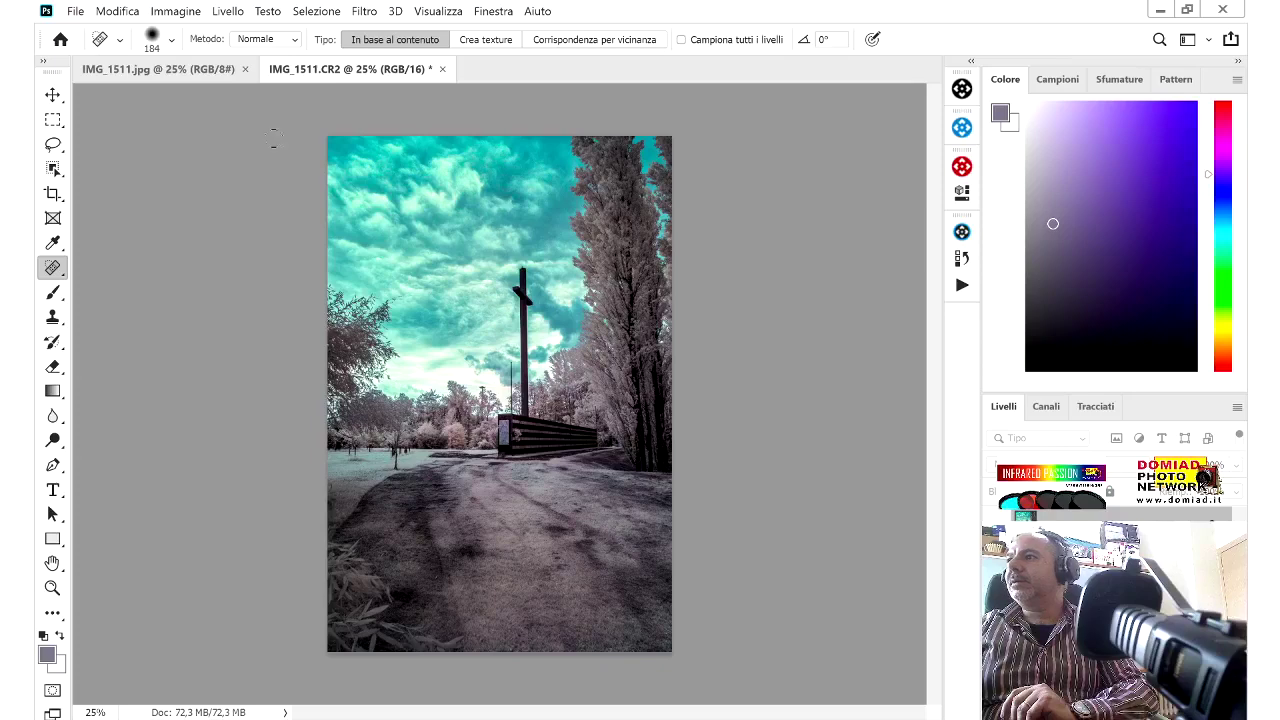
Lower the highlights (Luci) of the merged CR2 photo to -19 with the Camera Raw filter and apply it
click(363, 11)
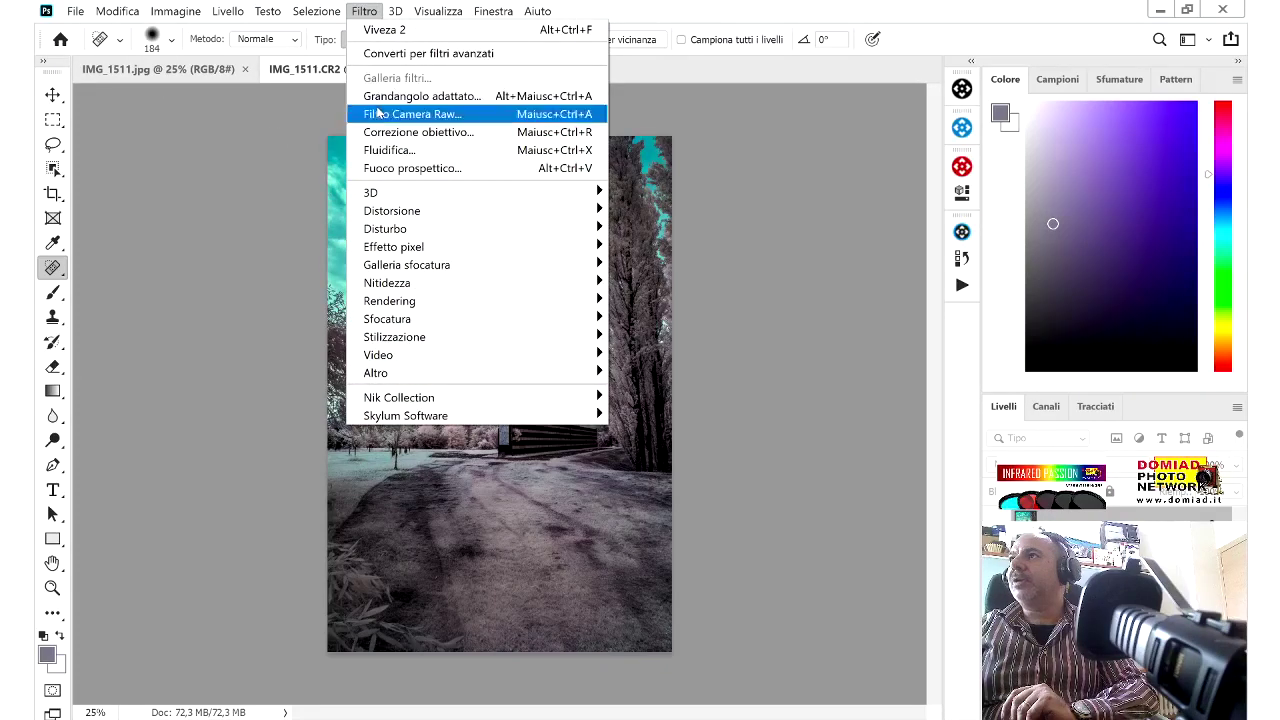
click(378, 113)
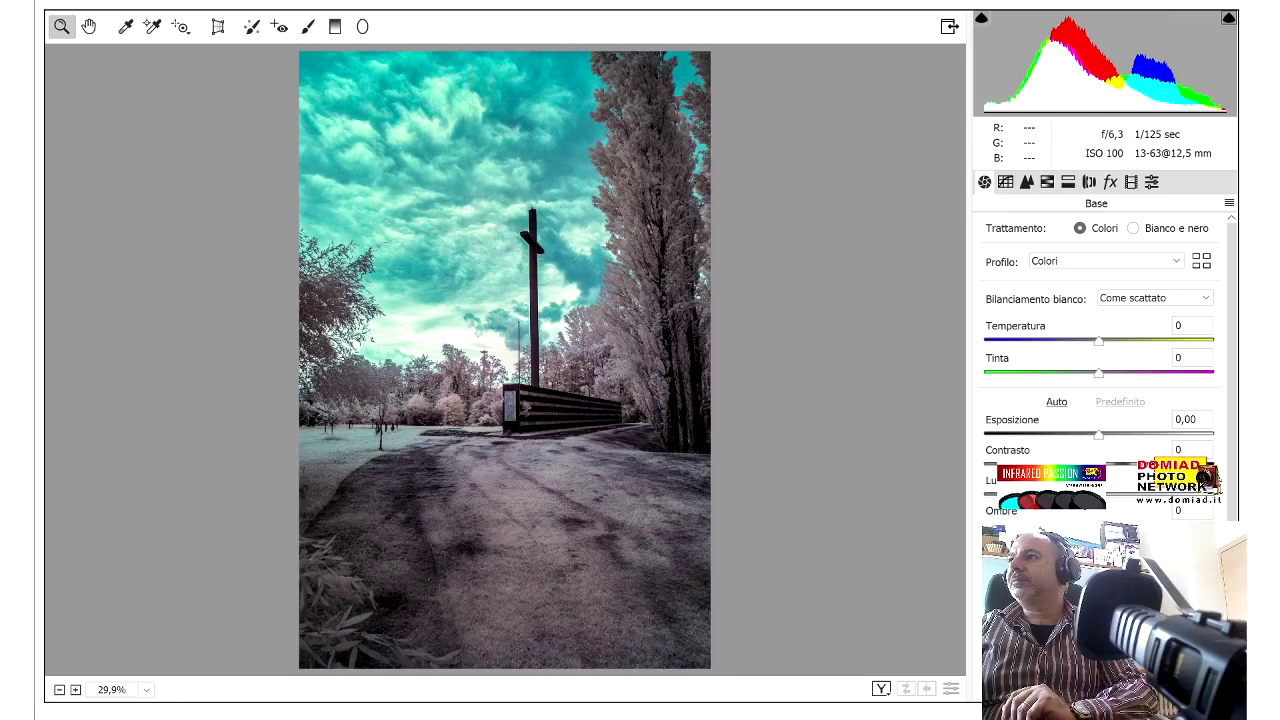
drag(1098, 494, 1077, 494)
scroll(1100, 350, down, 1)
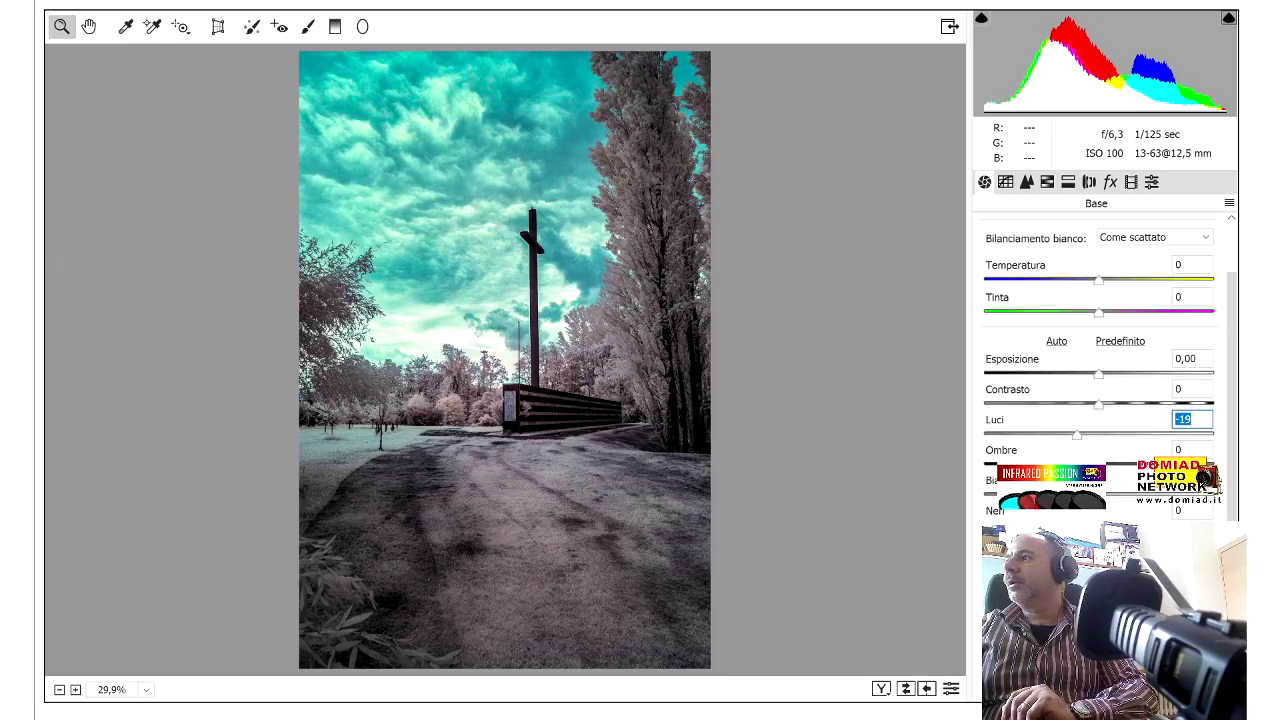
scroll(1100, 350, down, 1)
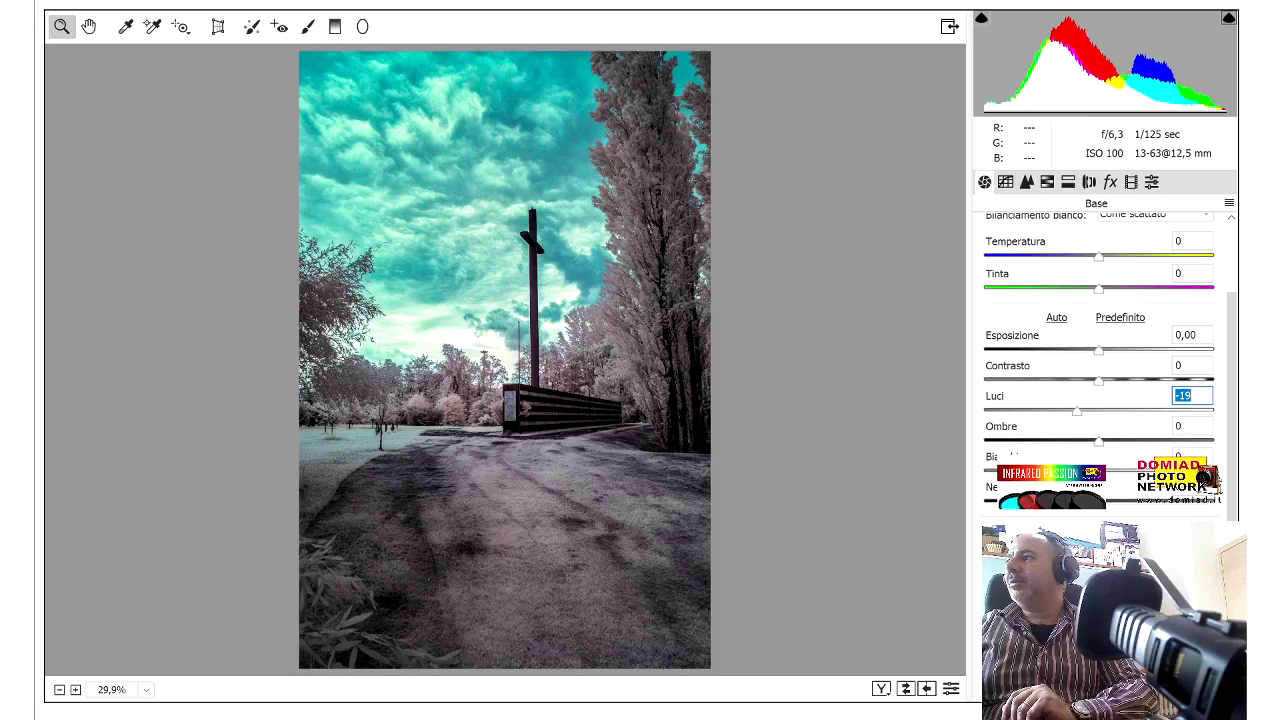
key(Return)
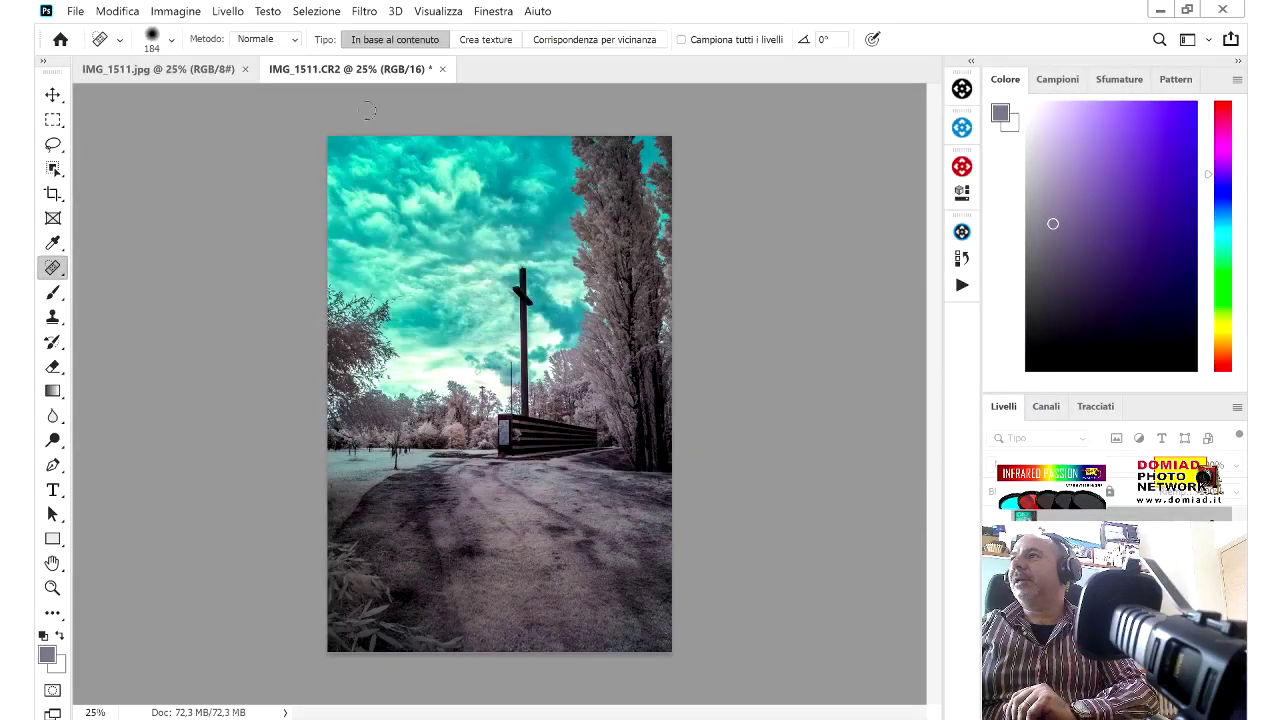
Compare the processed CR2 photo with the JPG version by alternating between the two open documents
click(213, 69)
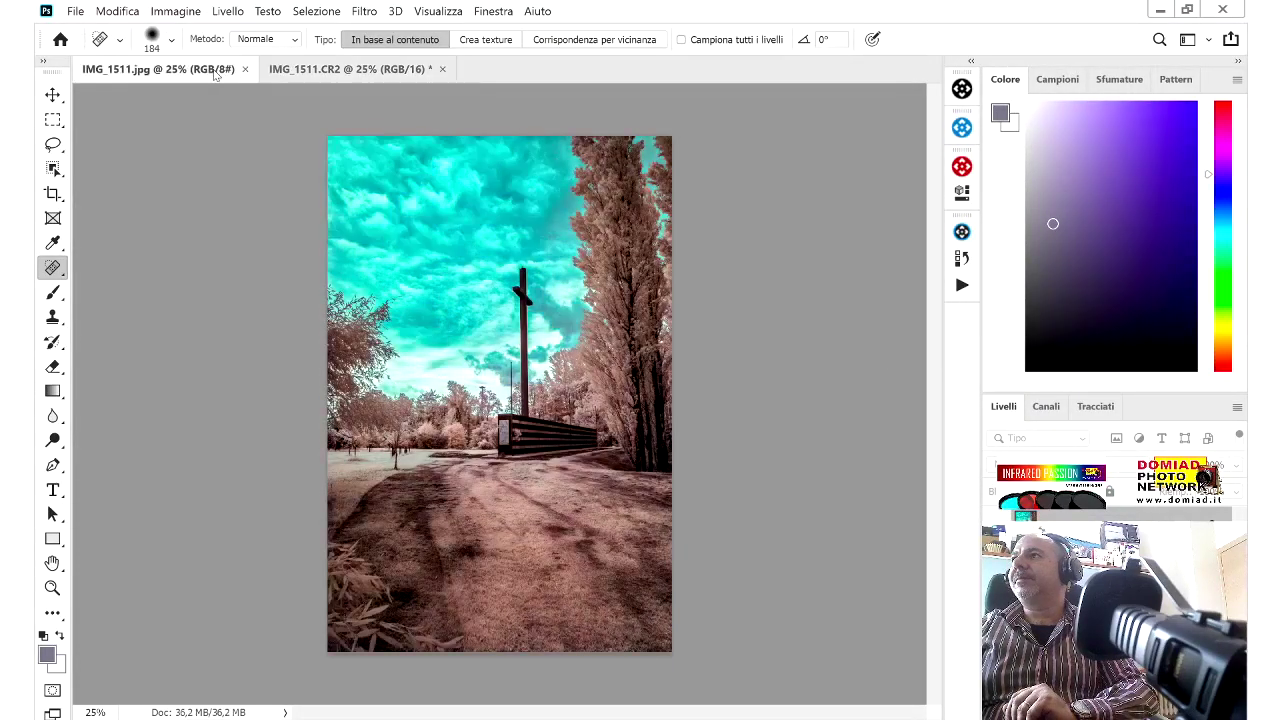
click(293, 69)
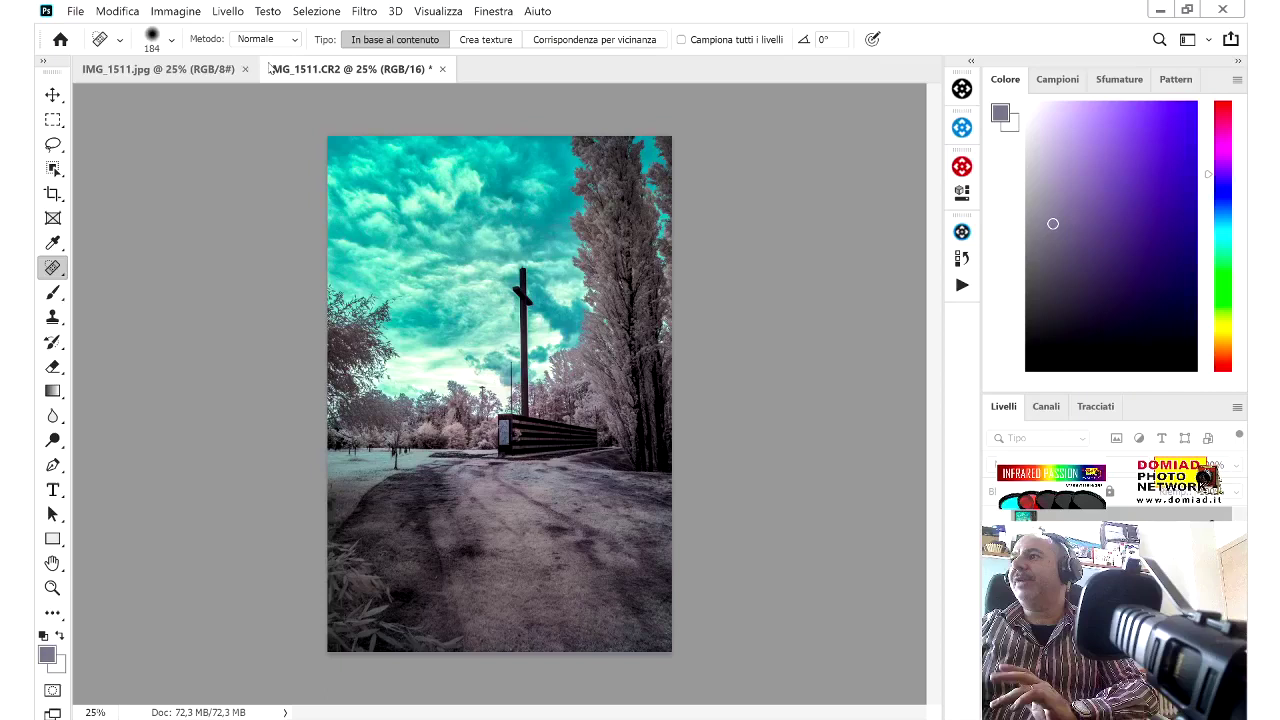
click(187, 70)
click(365, 72)
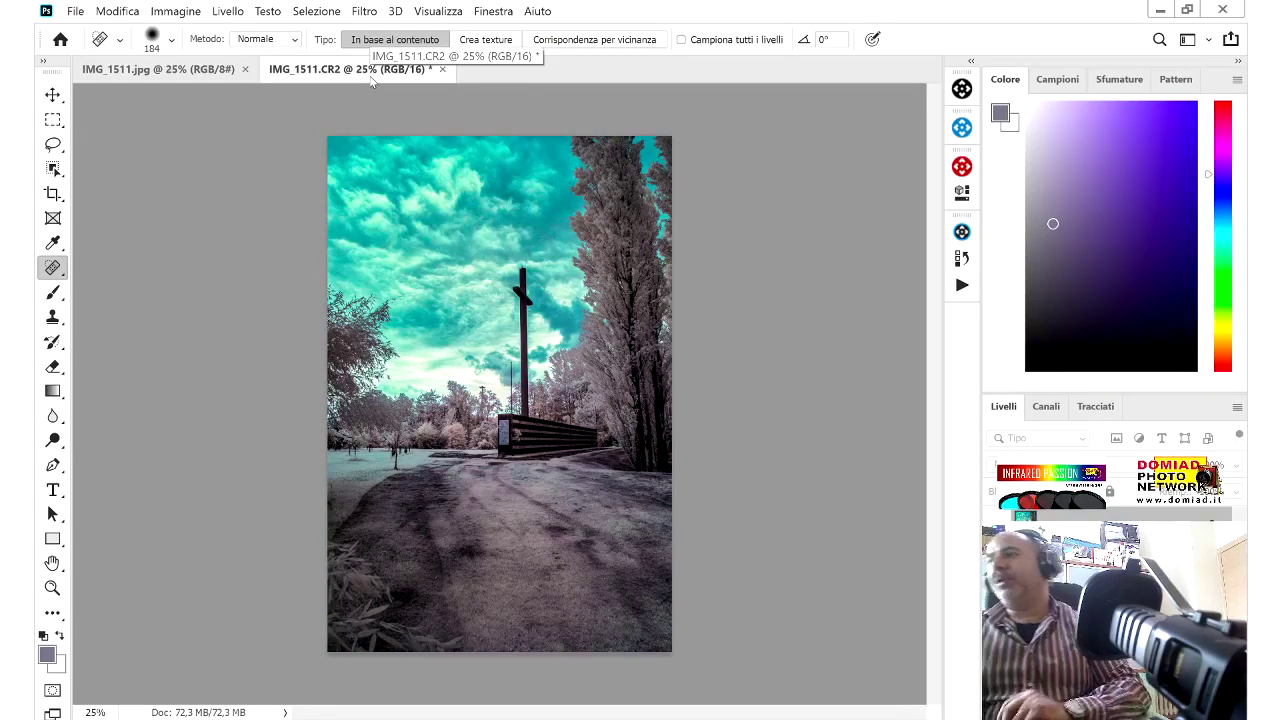
click(199, 74)
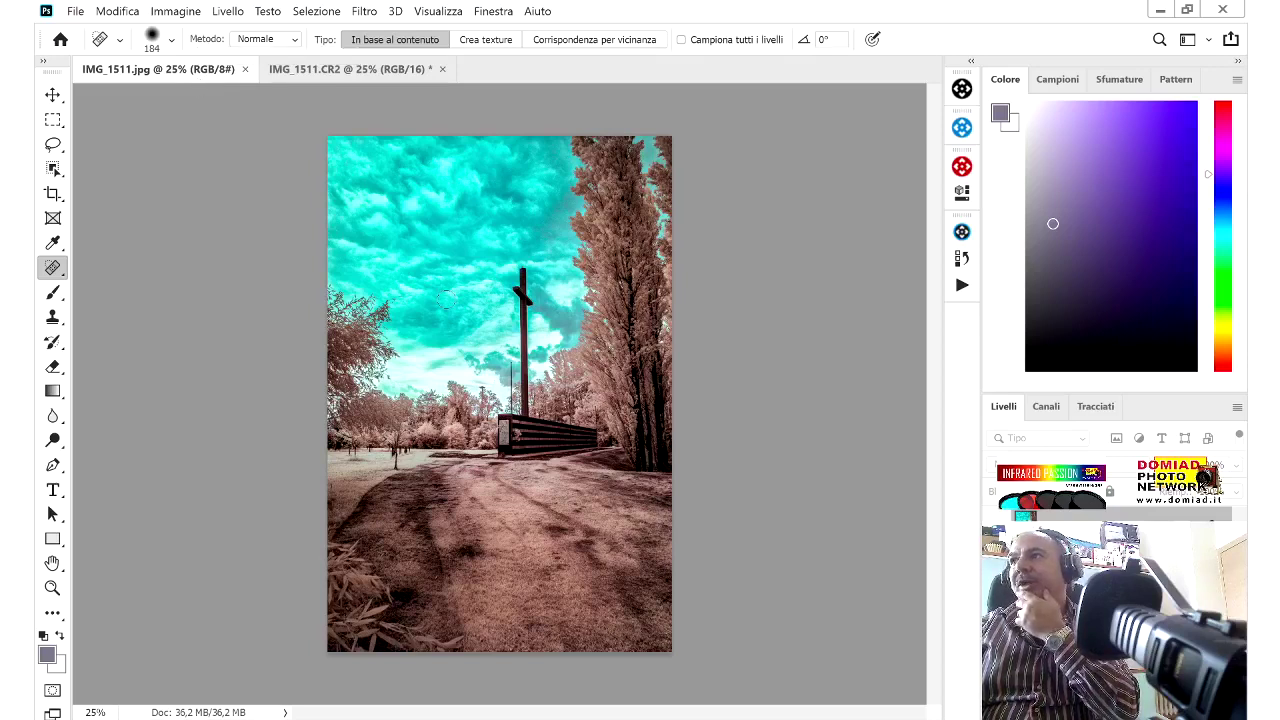
click(316, 74)
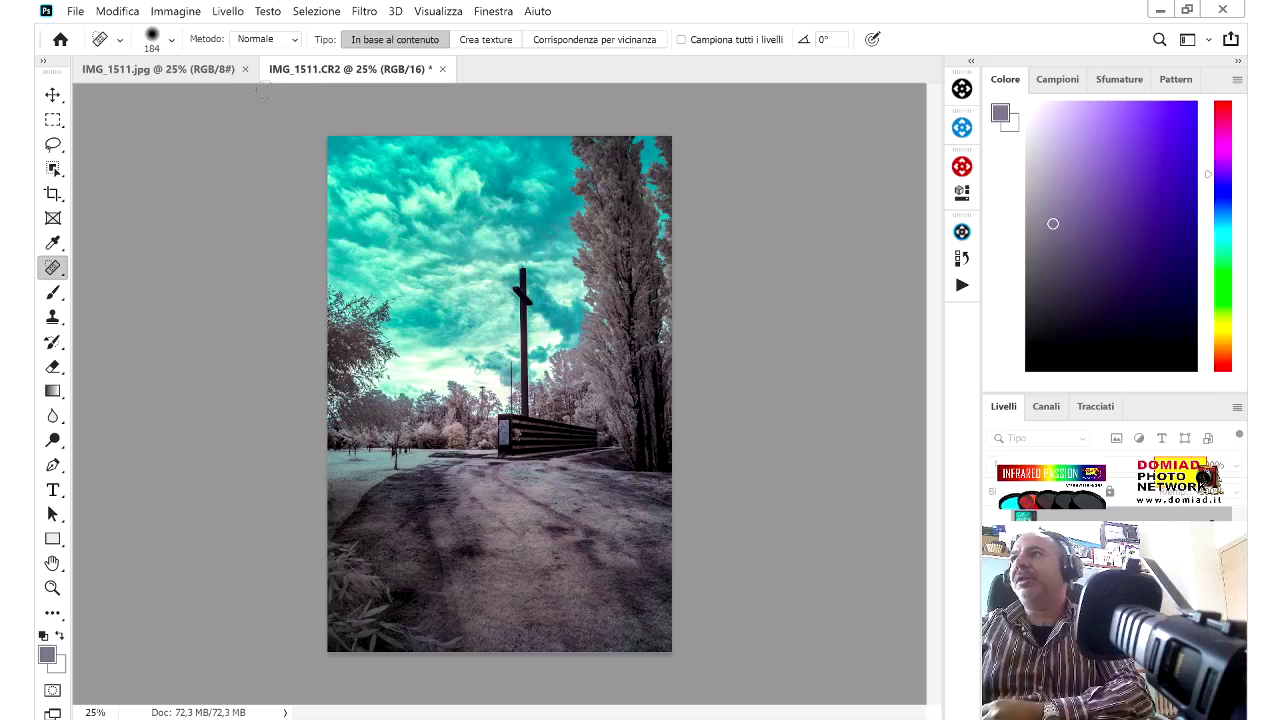
click(200, 74)
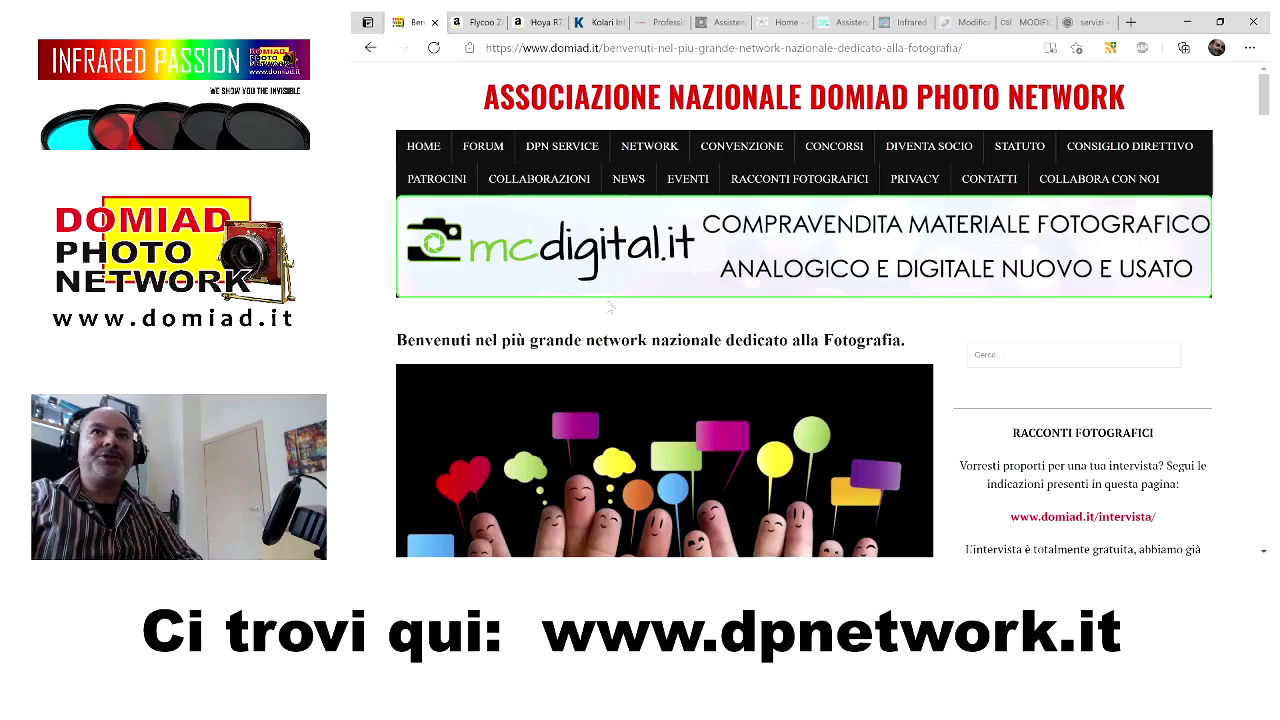
In the browser, look through the domiad.it welcome page for its brand forums and official Facebook channels
scroll(630, 308, down, 3)
scroll(630, 308, down, 7)
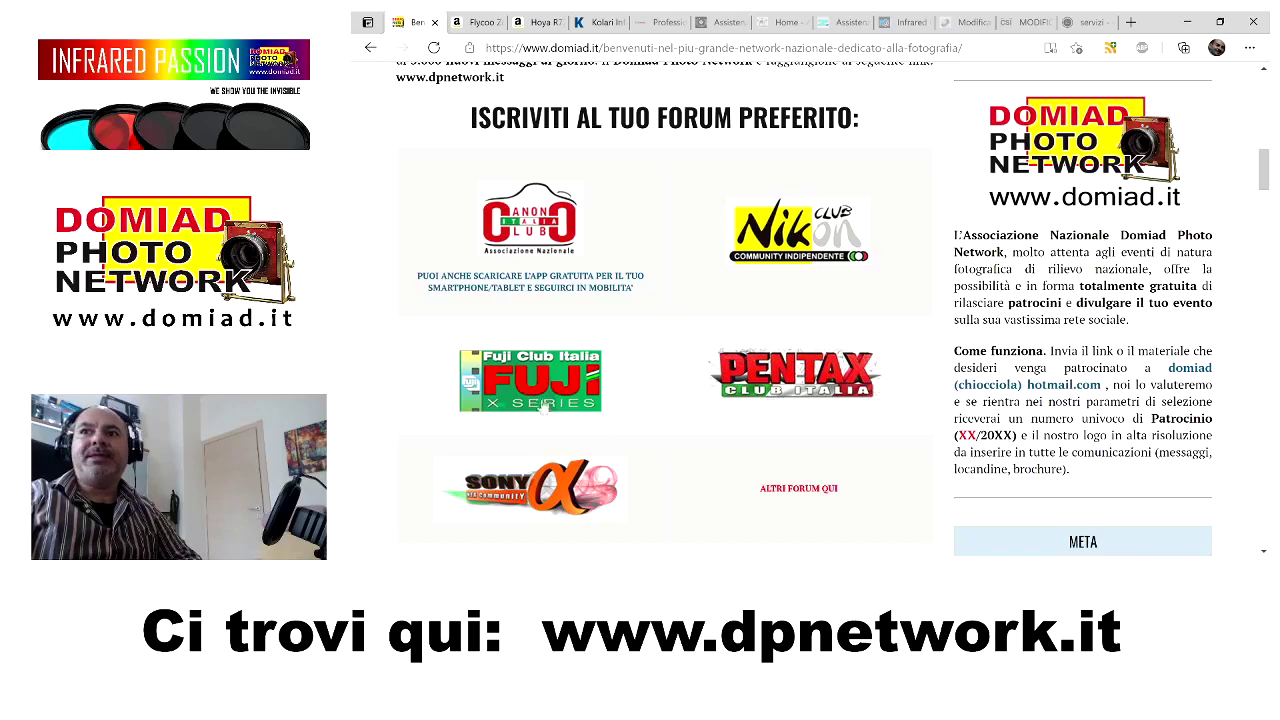
scroll(543, 405, down, 6)
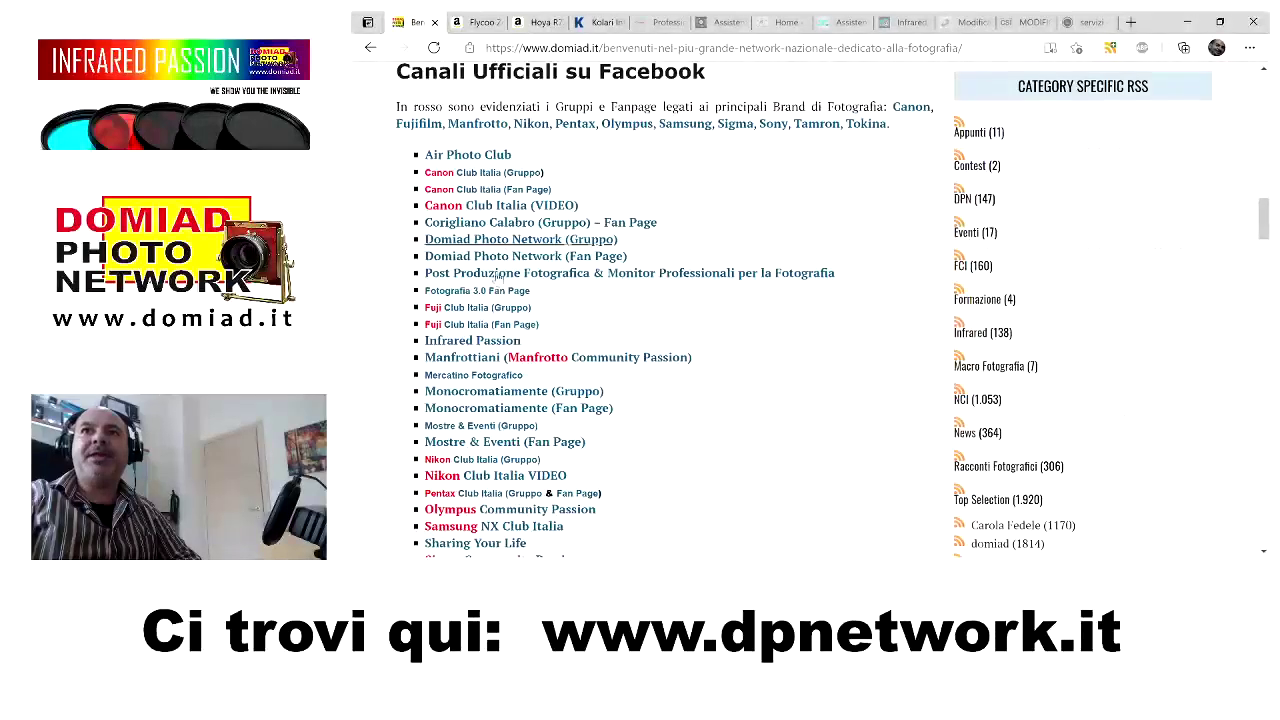
scroll(500, 330, down, 2)
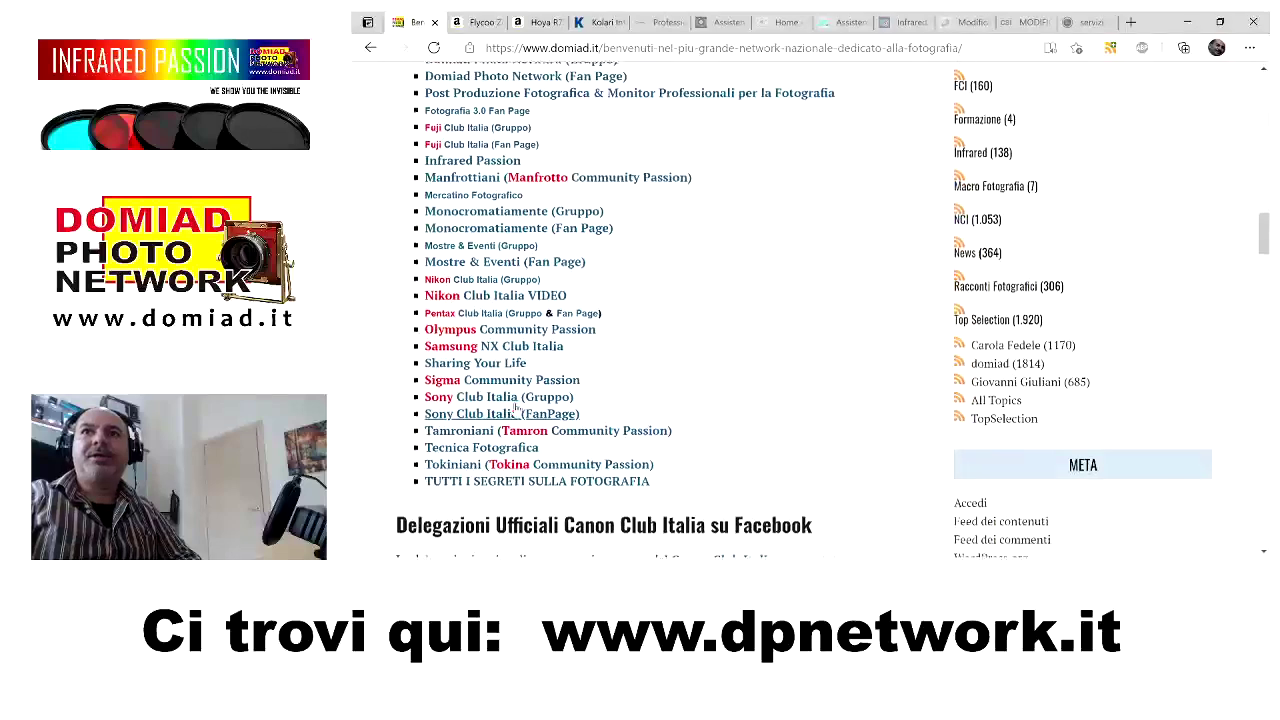
scroll(516, 406, up, 3)
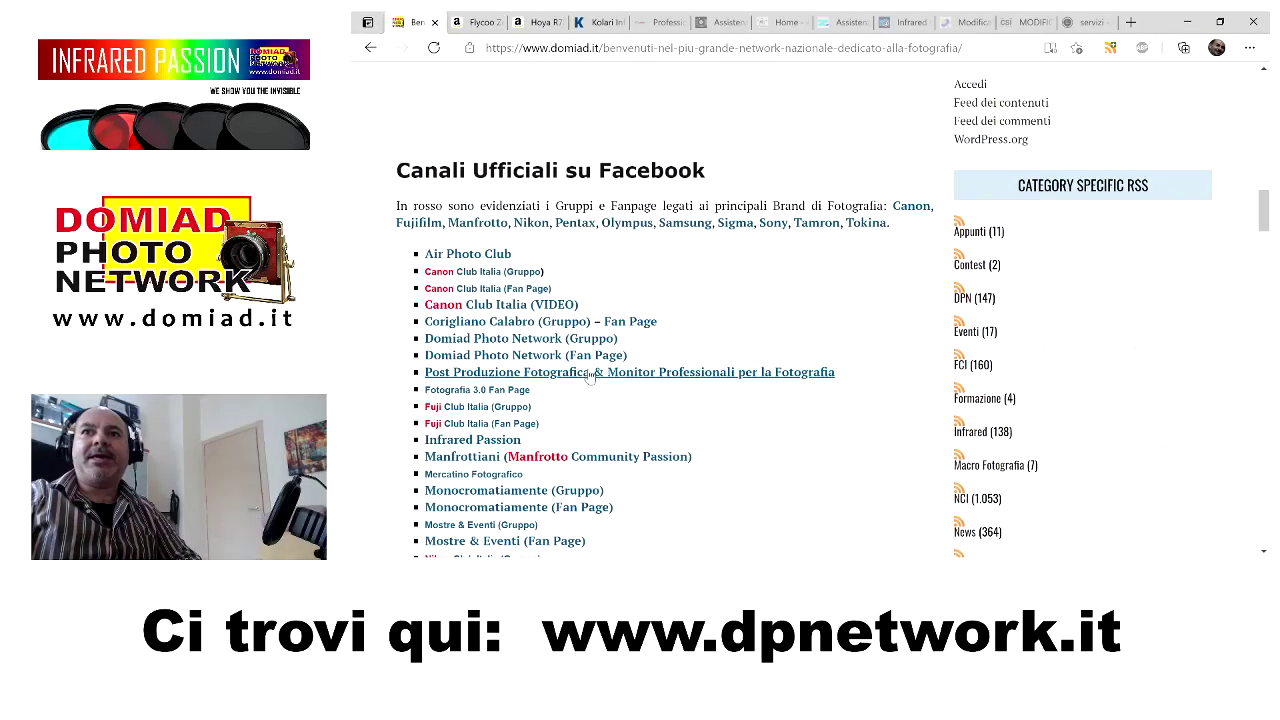
scroll(590, 375, down, 1)
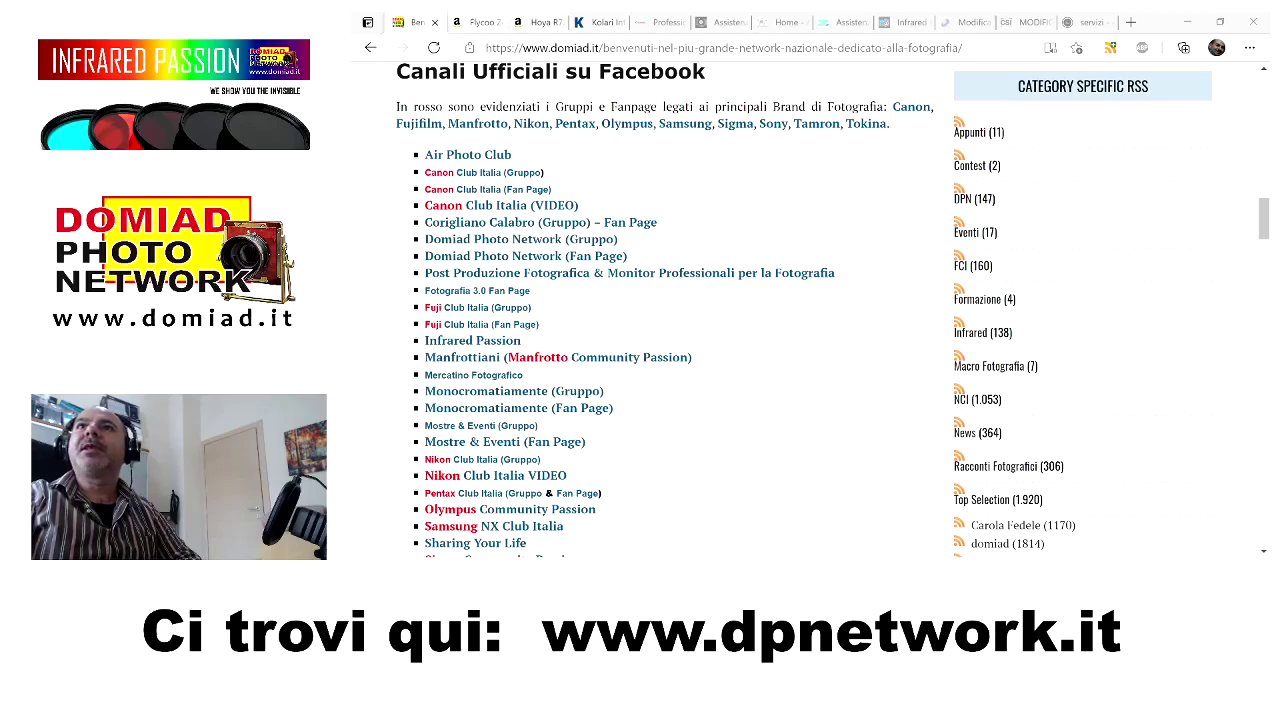
Bring up the already open Amazon product page for the Flycoo Zomei 720 nm infrared filter
click(482, 22)
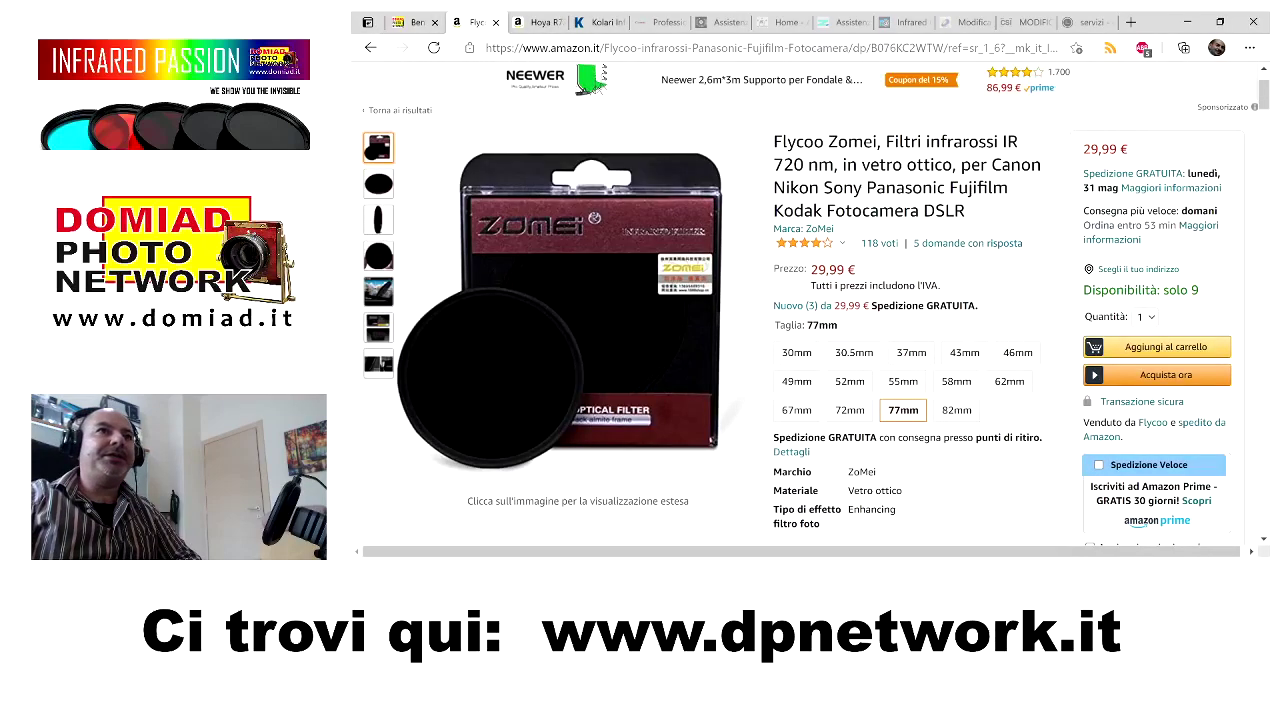